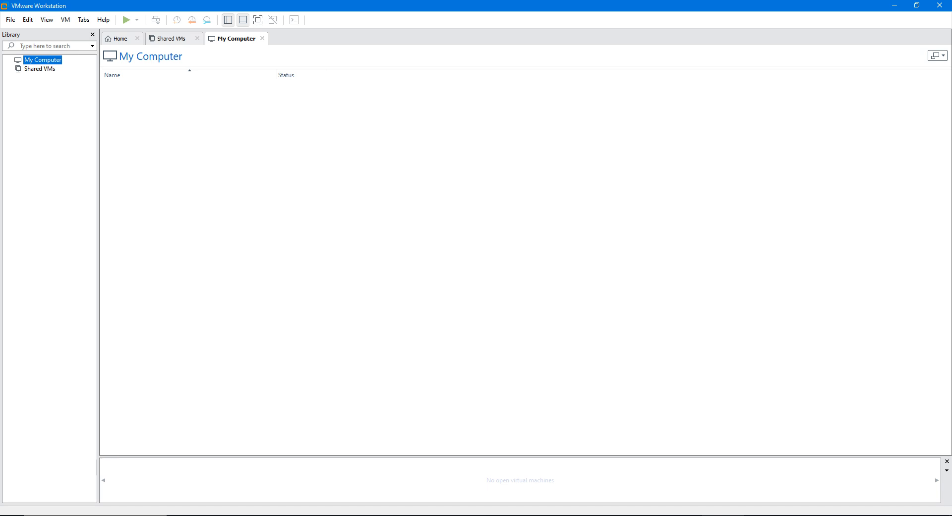
Start creating a new virtual machine from the Home page, using the Custom (advanced) configuration
right_click(40, 59)
key("Escape")
left_click(120, 38)
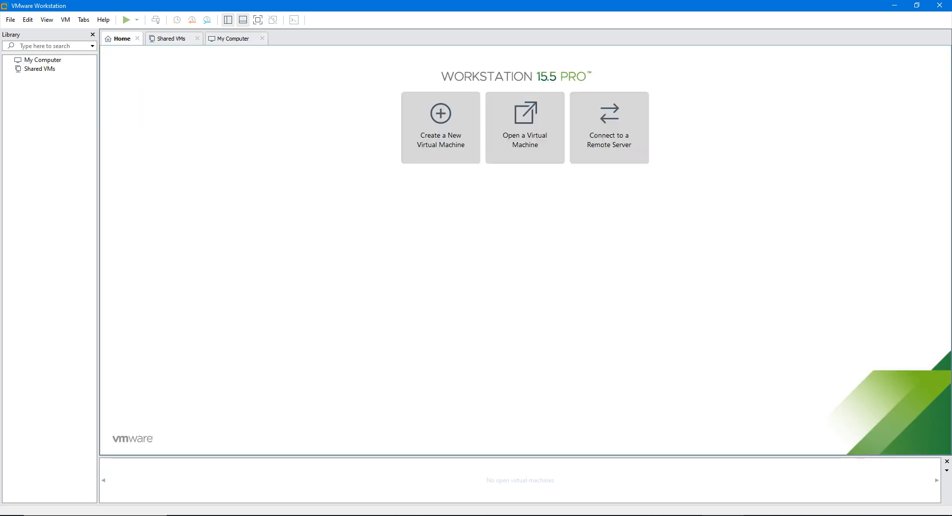
left_click(440, 127)
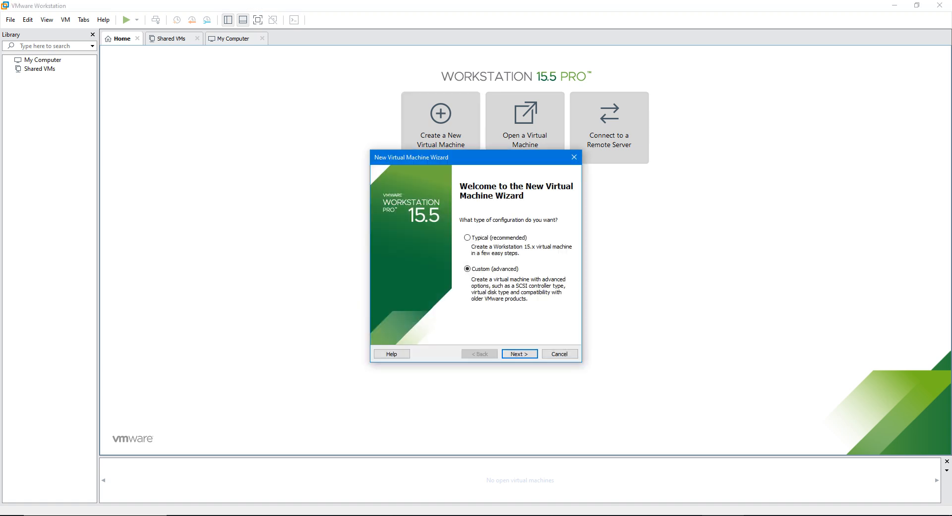
left_click_drag(465, 158, 281, 171)
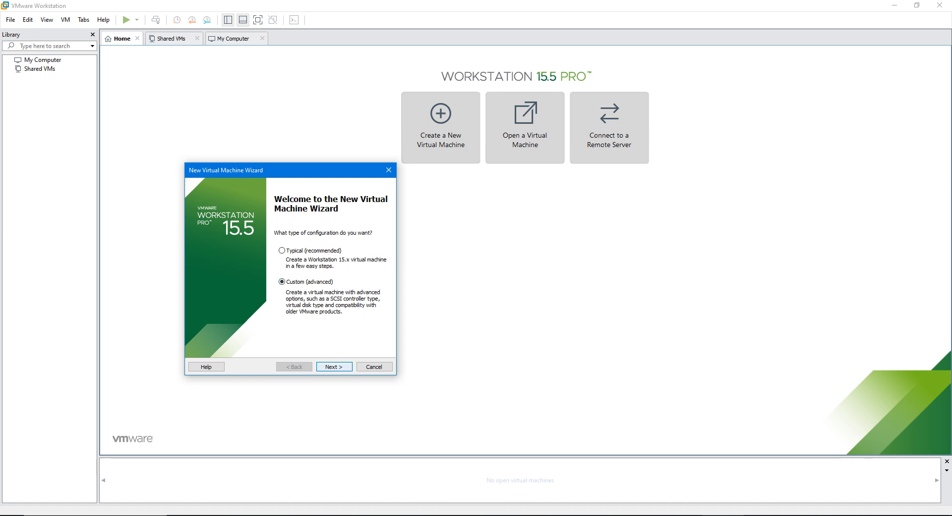
left_click(334, 367)
Choose Workstation 15.x as the virtual machine's hardware compatibility and continue to the guest operating system installation
left_click(327, 222)
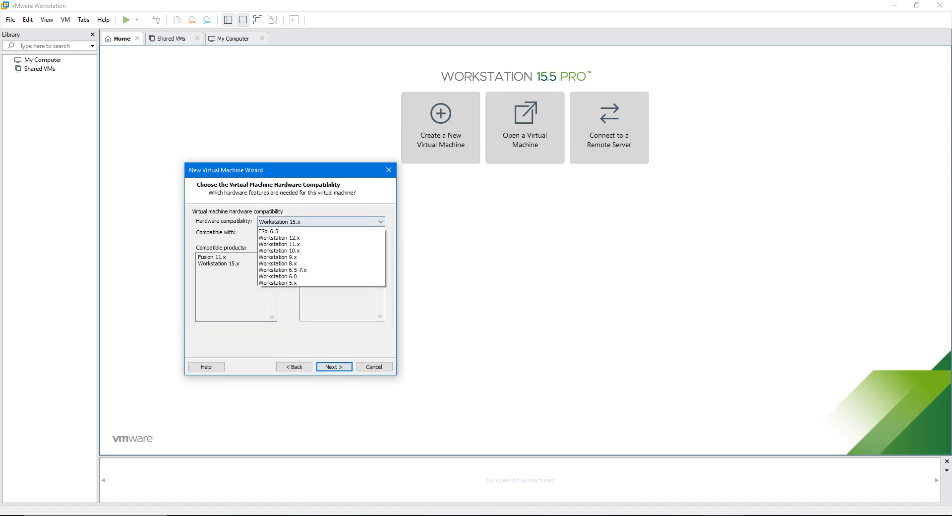
left_click(322, 231)
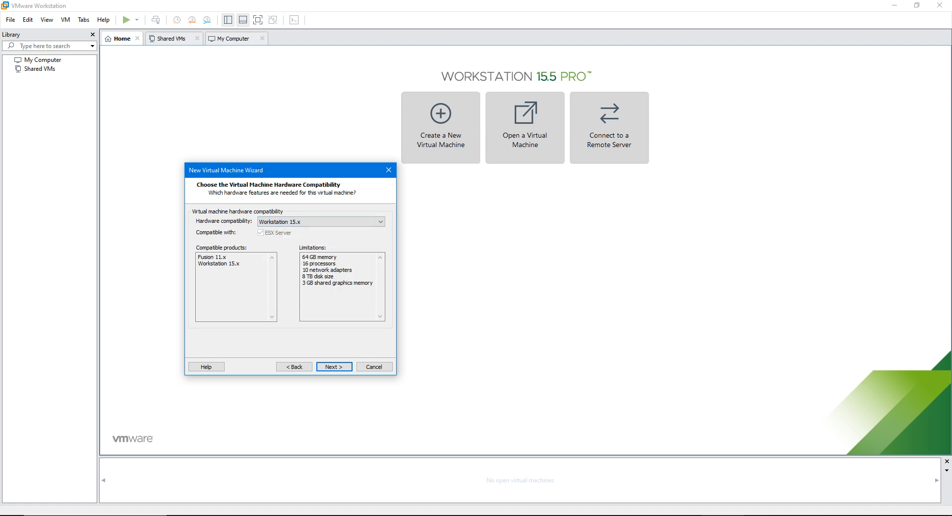
left_click(322, 222)
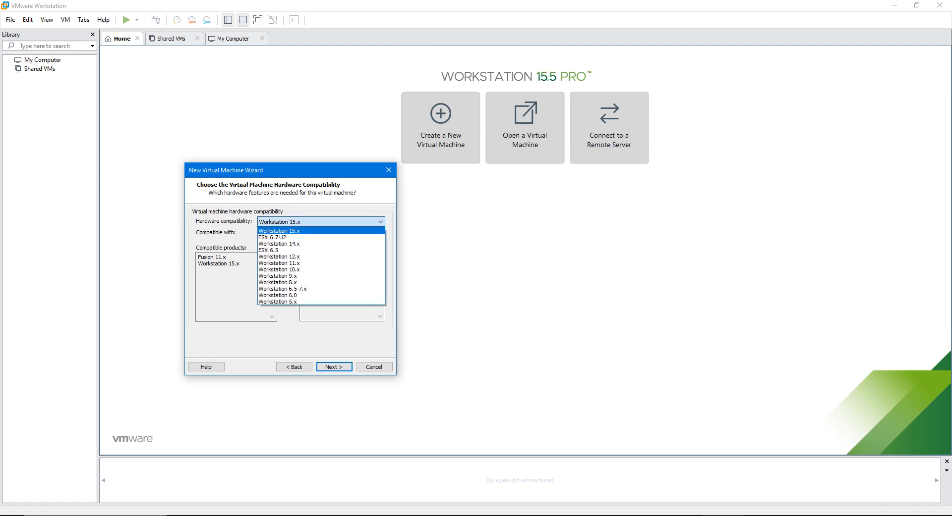
left_click(322, 222)
left_click(322, 222)
left_click(322, 231)
left_click(334, 367)
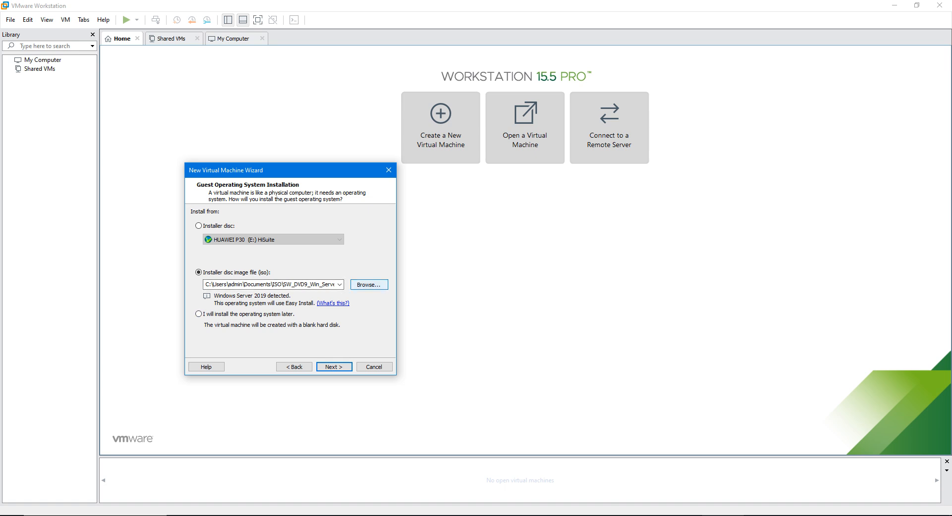
Use the ISO image SW_DVD9_Win_Server_STD_CORE_2019_1809.19_64Bit_English_DC_STD_MLF_X23-31944 from Documents\ISO as the installer disc image
left_click(369, 284)
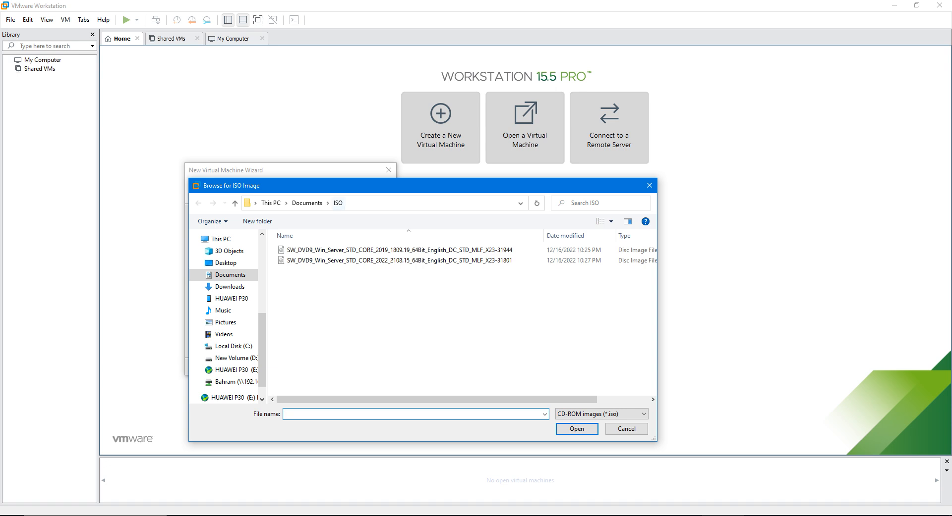
left_click_drag(333, 186, 514, 156)
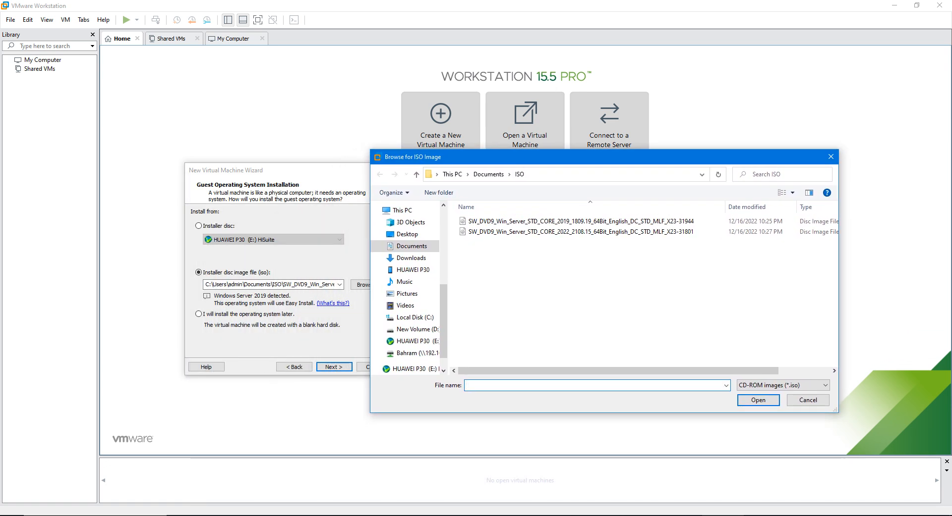
left_click(580, 222)
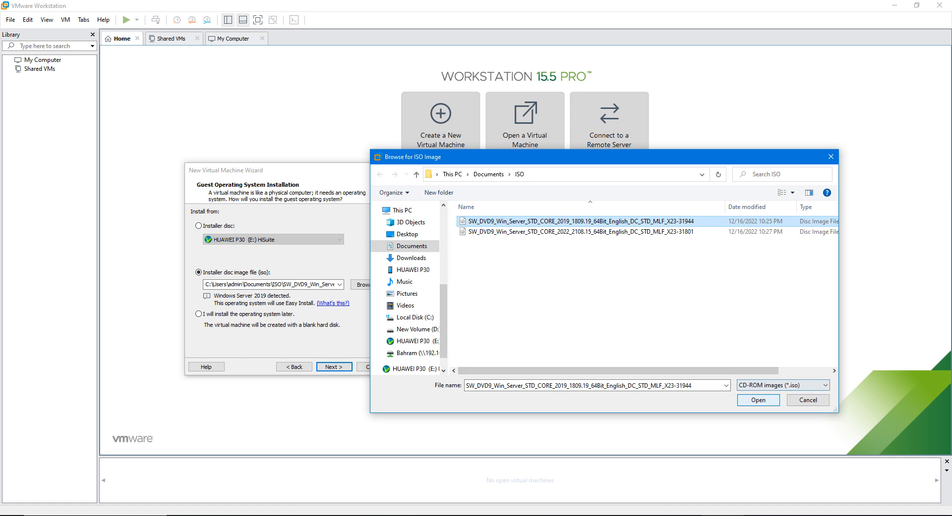
key("Return")
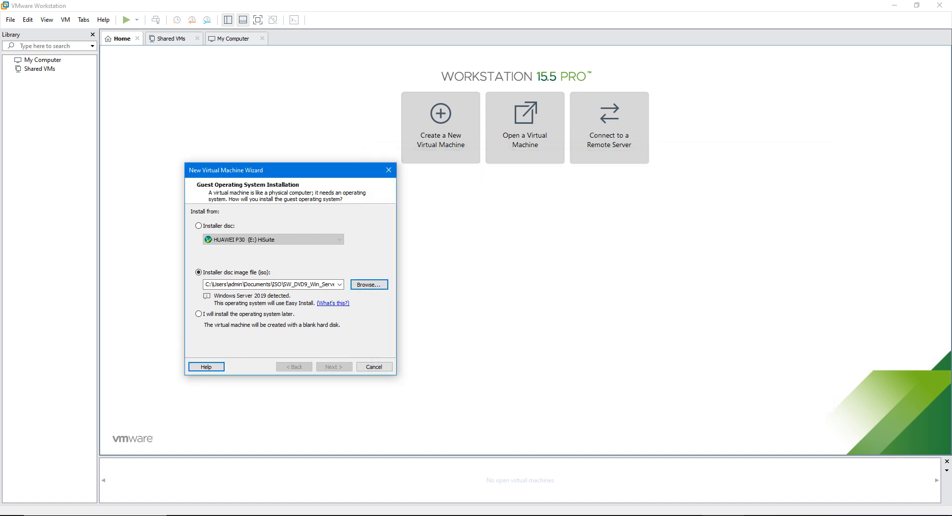
left_click(334, 367)
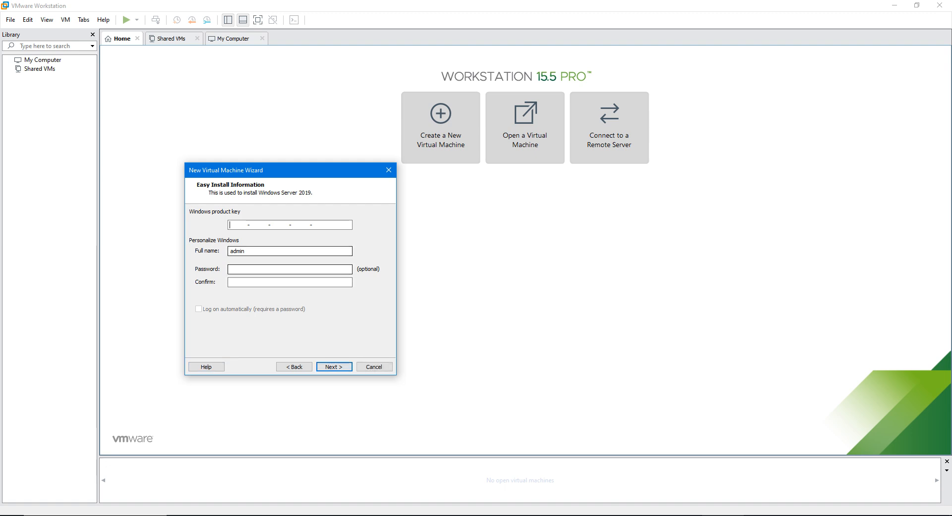
Enter and confirm the Windows account password, and continue without a Windows product key
left_click(290, 270)
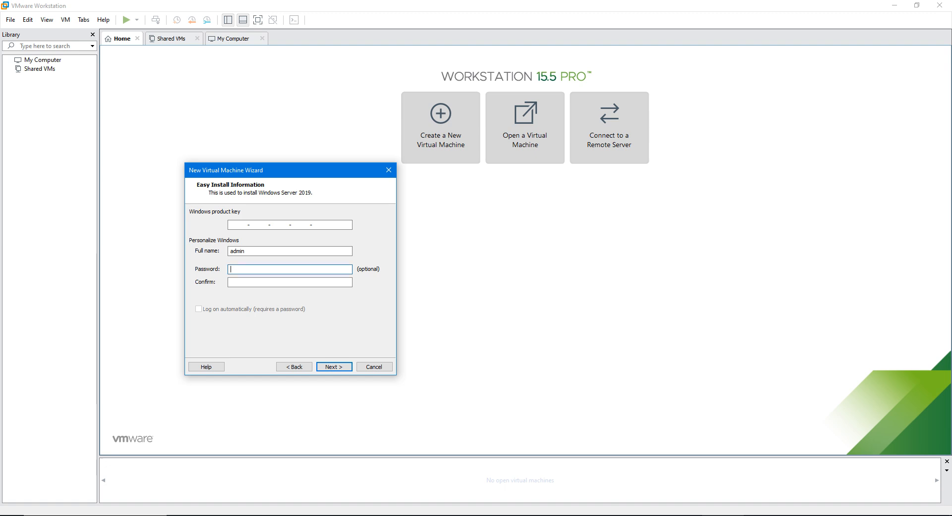
key("Caps_Lock")
type("●●●●●●●")
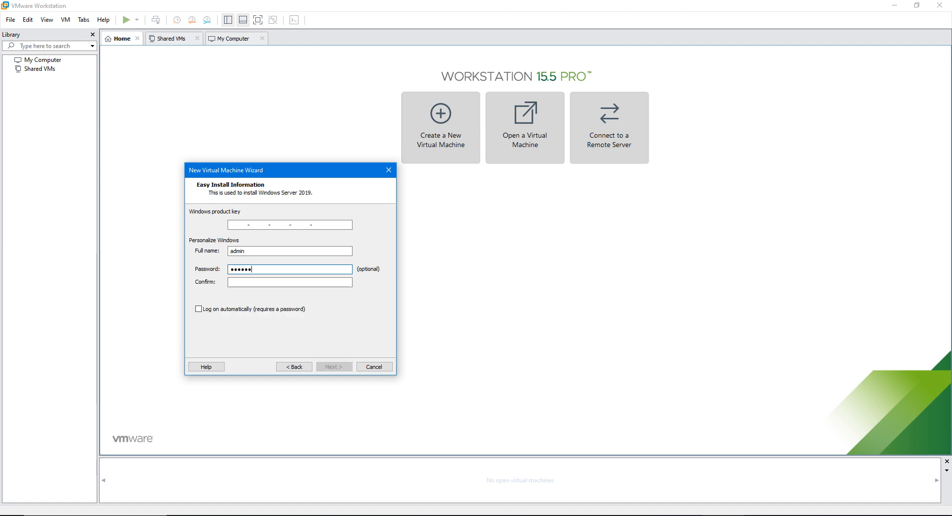
type("●●")
key("Tab")
type("●●●●●●●●●●")
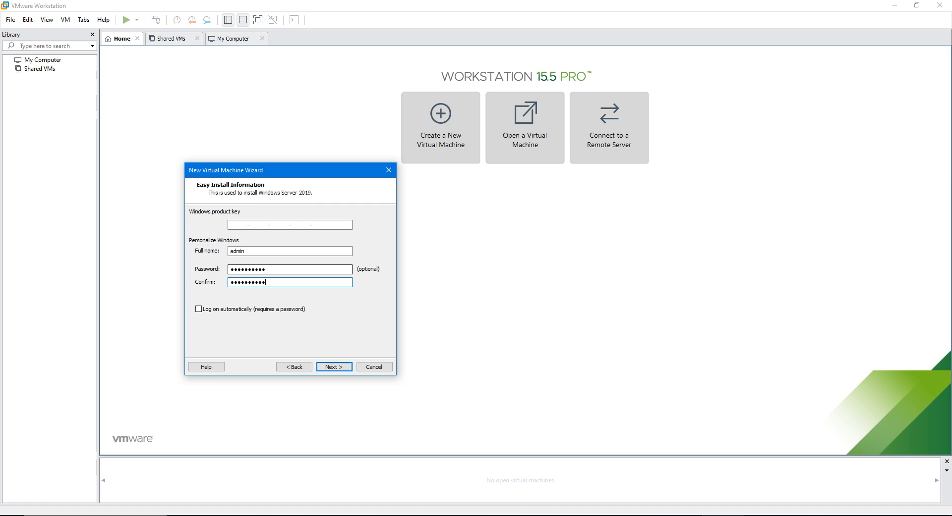
left_click(334, 367)
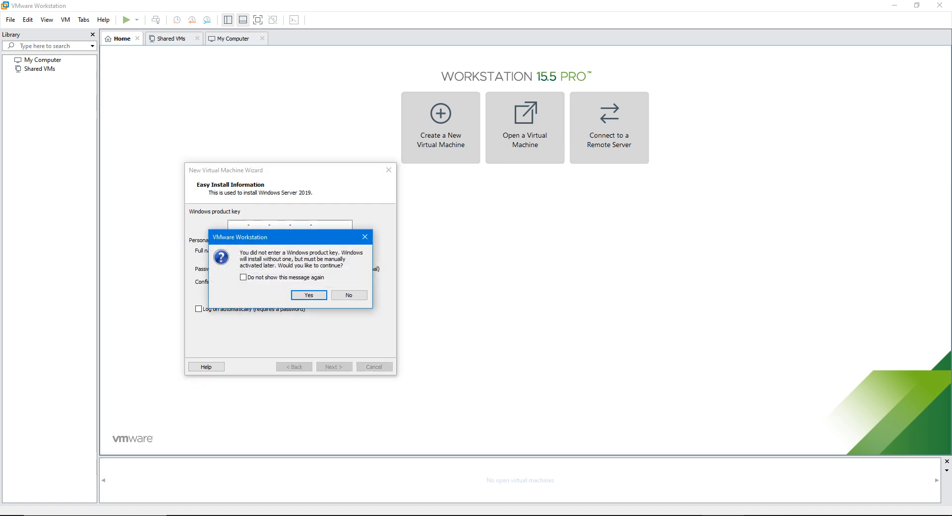
left_click(309, 295)
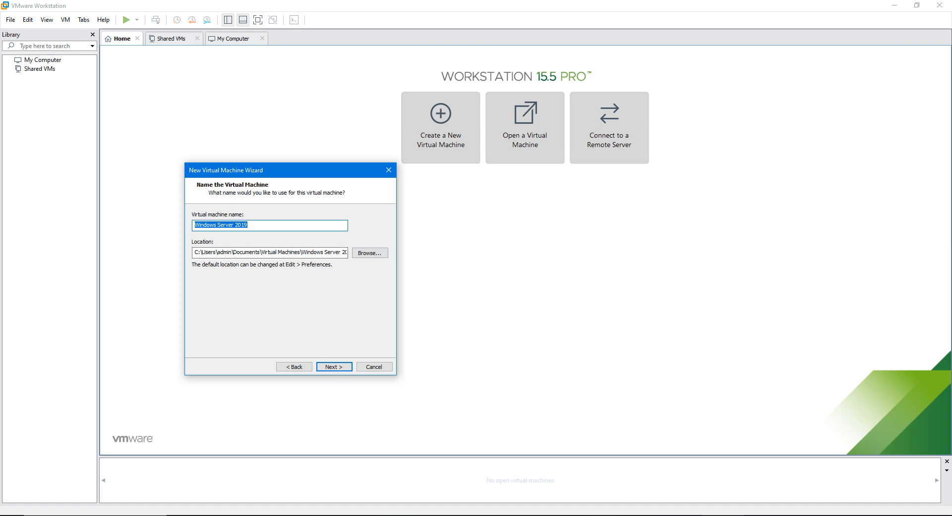
Set the virtual machine's location to the Virtual Machines folder on drive D:
left_click(369, 254)
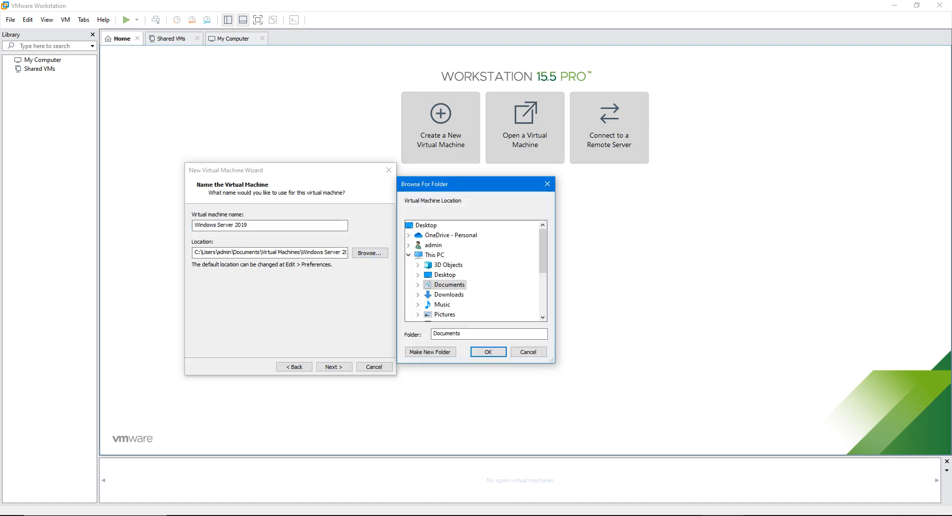
left_click_drag(542, 253, 543, 295)
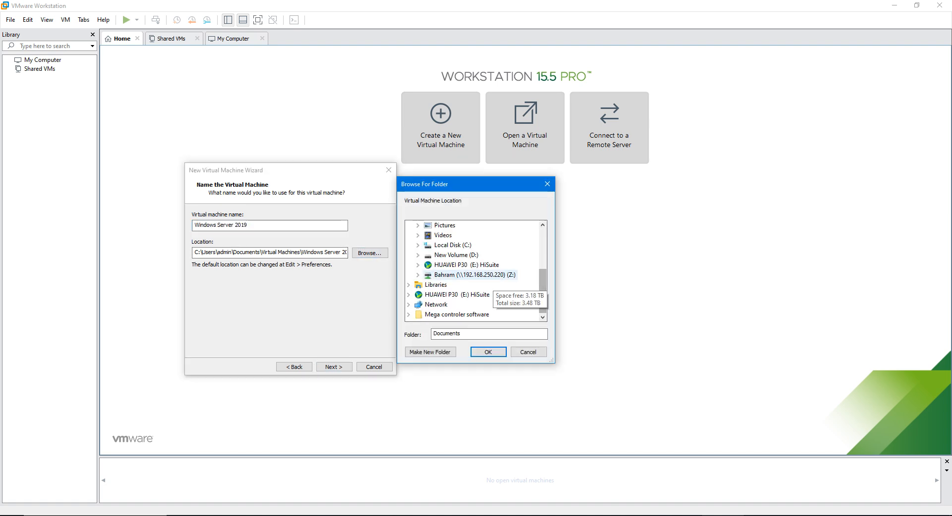
scroll(456, 313, "up", 3)
scroll(466, 268, "down", 3)
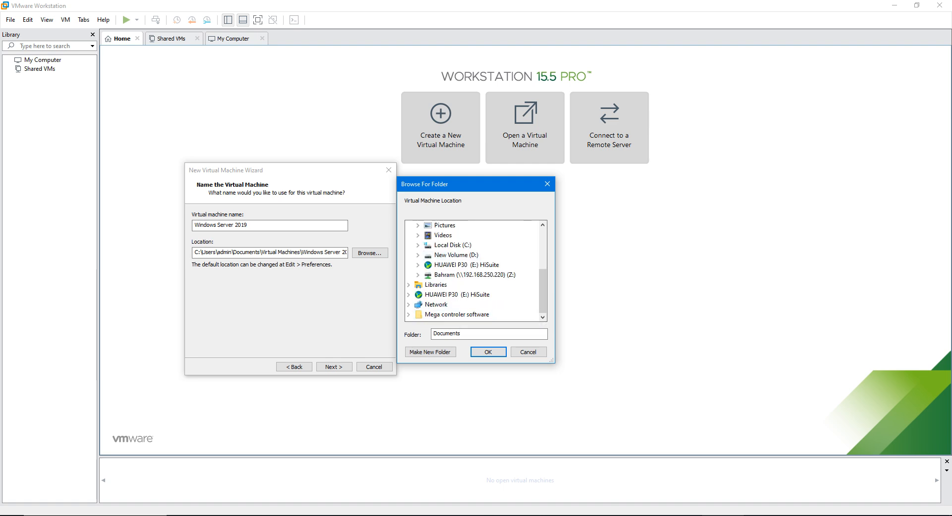
double_click(461, 255)
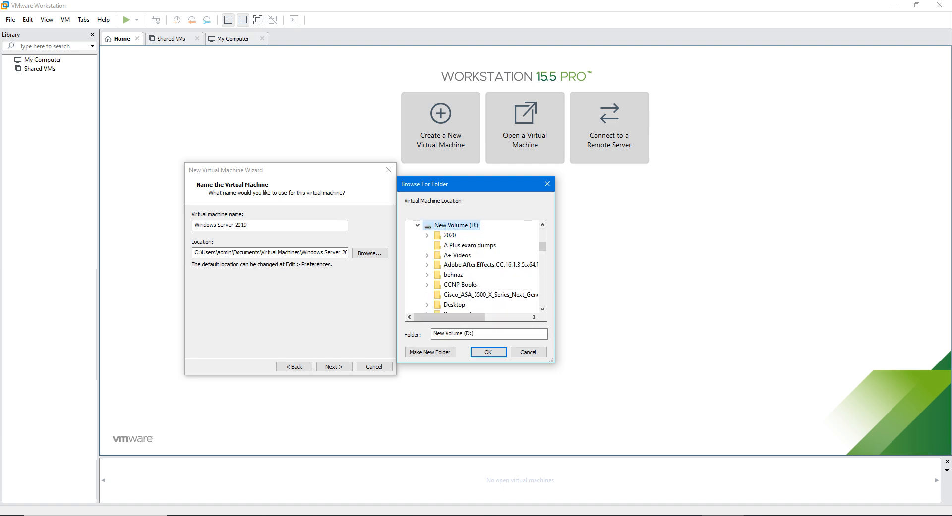
double_click(460, 285)
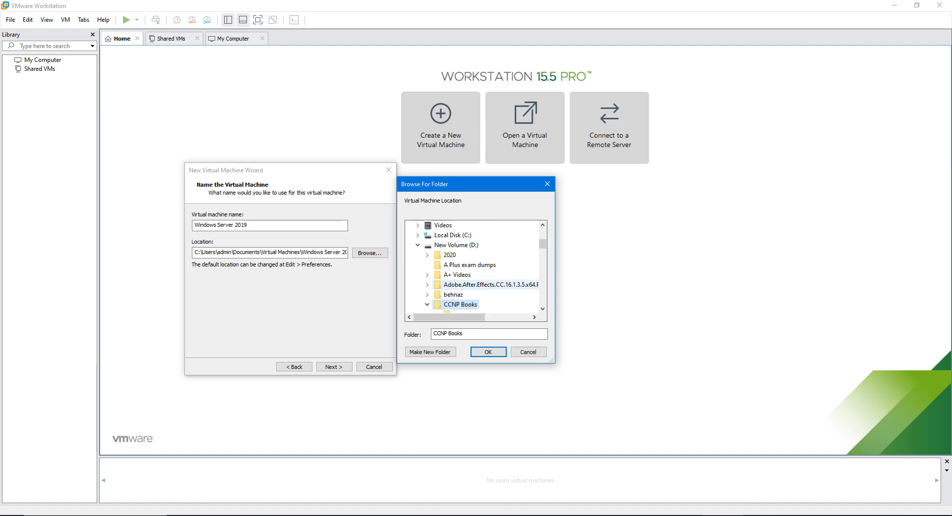
key("h")
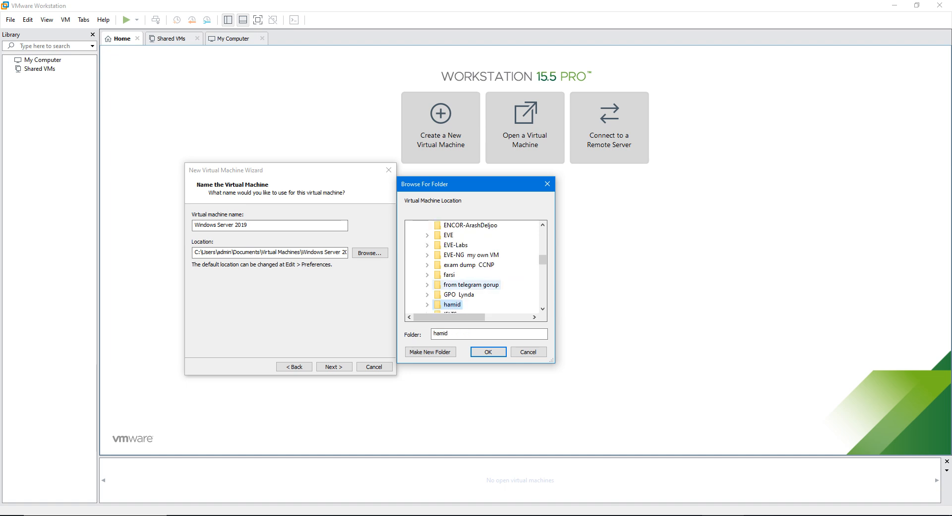
scroll(466, 288, "down", 8)
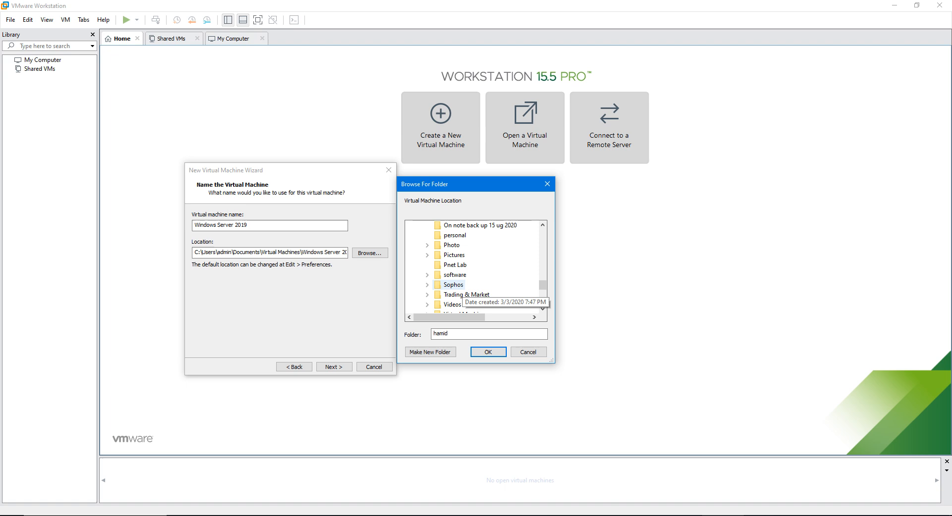
scroll(466, 287, "down", 5)
scroll(466, 290, "up", 2)
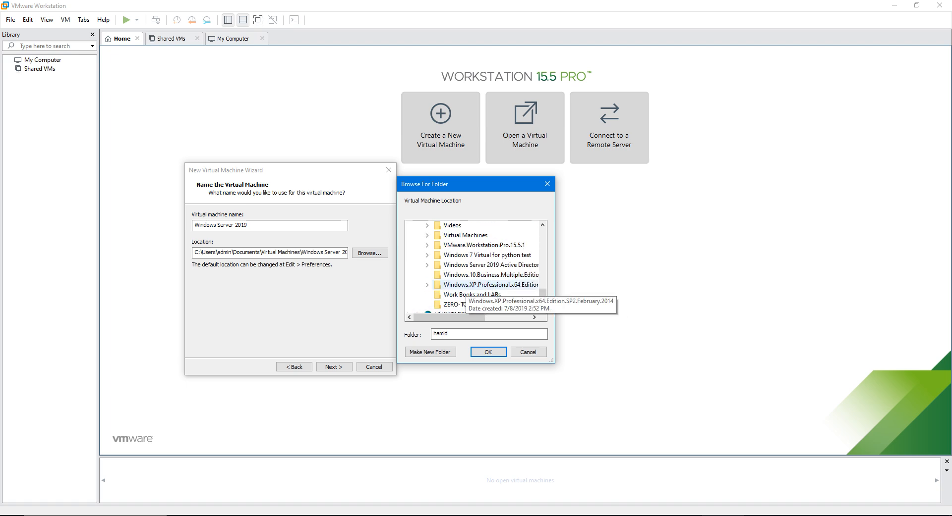
scroll(465, 287, "up", 1)
left_click(473, 267)
left_click(488, 352)
Name the virtual machine SRV-2019 and continue to the firmware type
left_click_drag(250, 225, 194, 226)
type("SR")
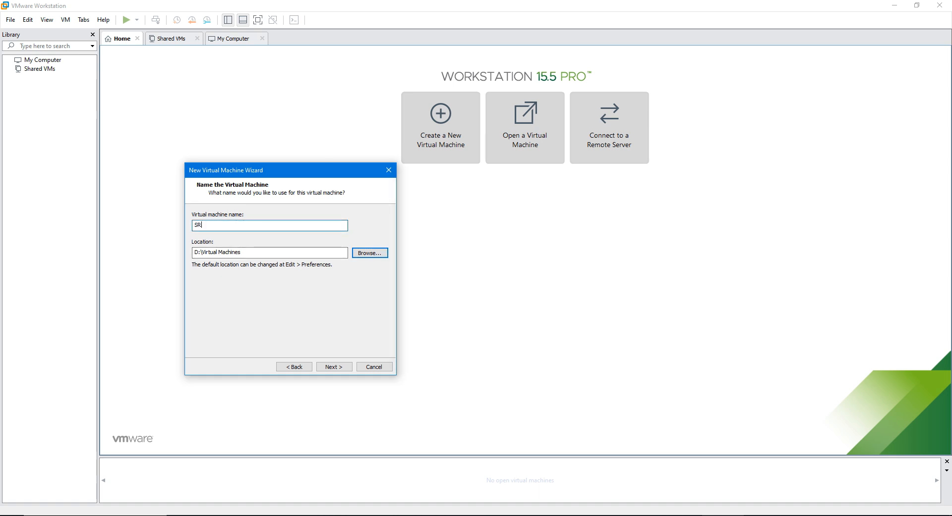
type("V-2019")
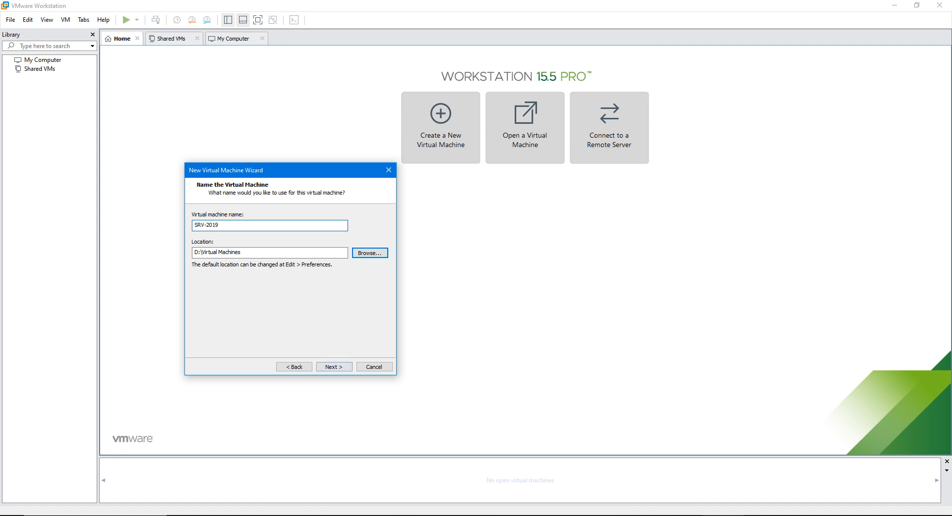
key("Return")
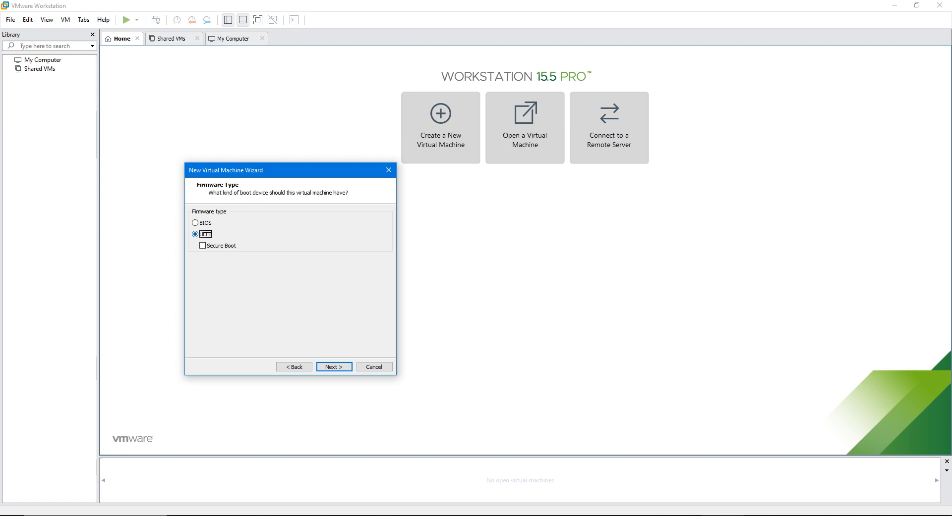
Configure the virtual machine with UEFI firmware, 2 processors with 1 core each, and 8776 MB of memory
key("Return")
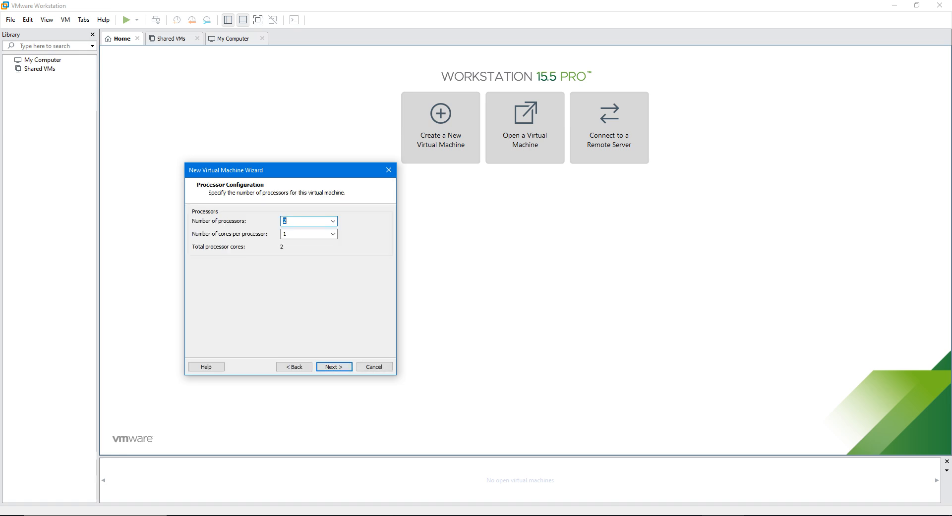
key("Return")
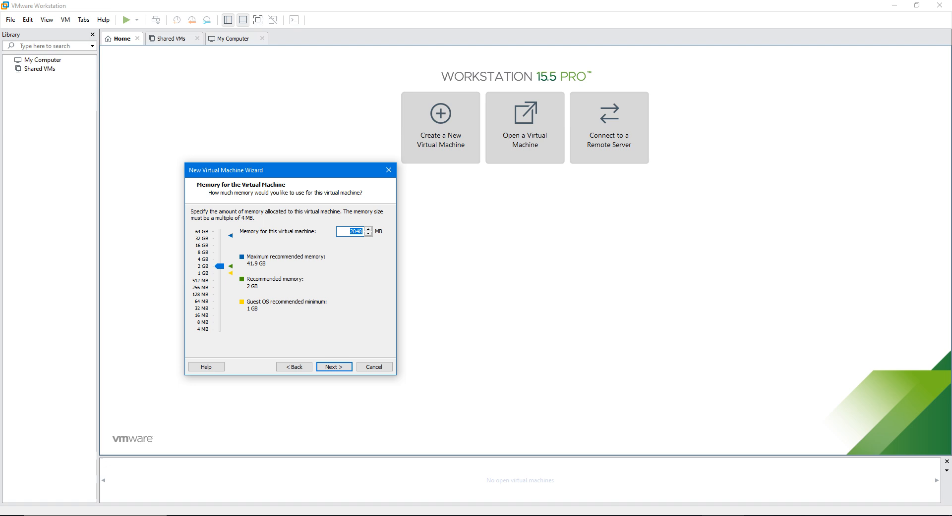
left_click_drag(219, 266, 219, 252)
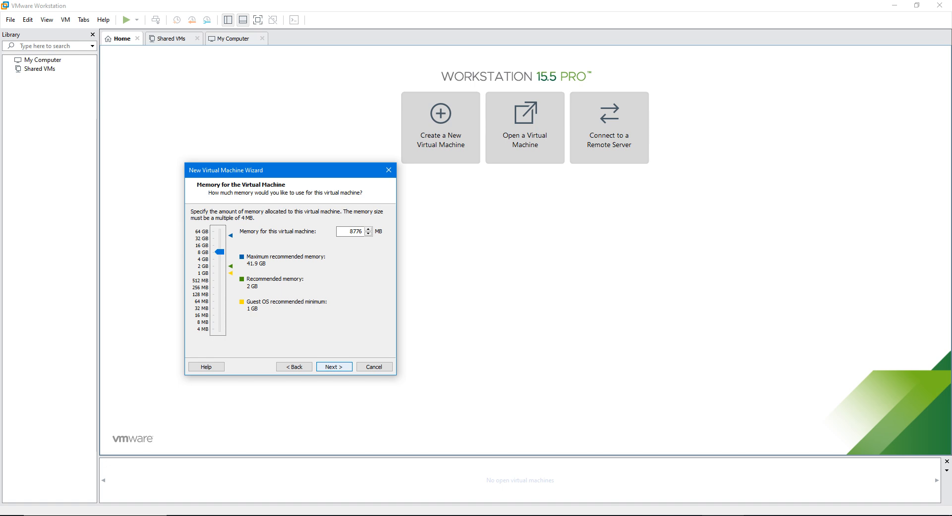
key("Return")
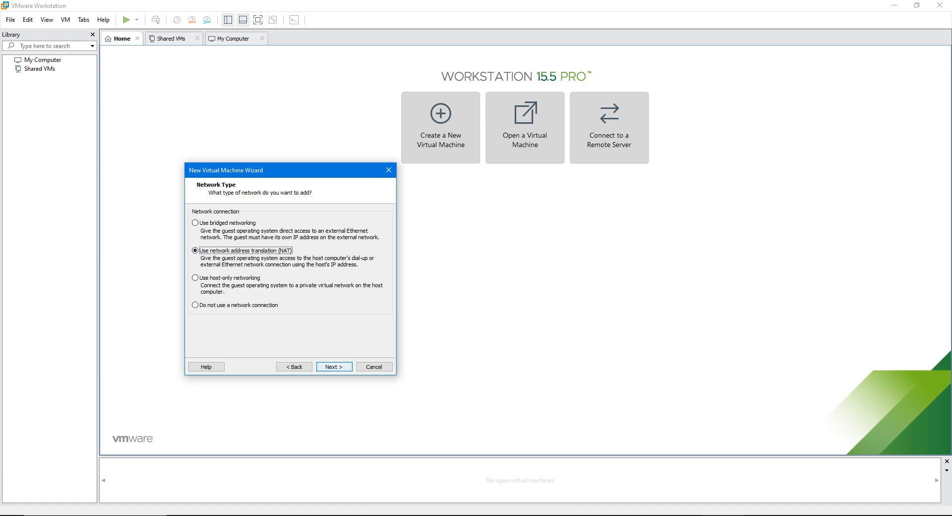
Accept NAT networking, the LSI Logic SAS controller and the SCSI virtual disk type
key("Return")
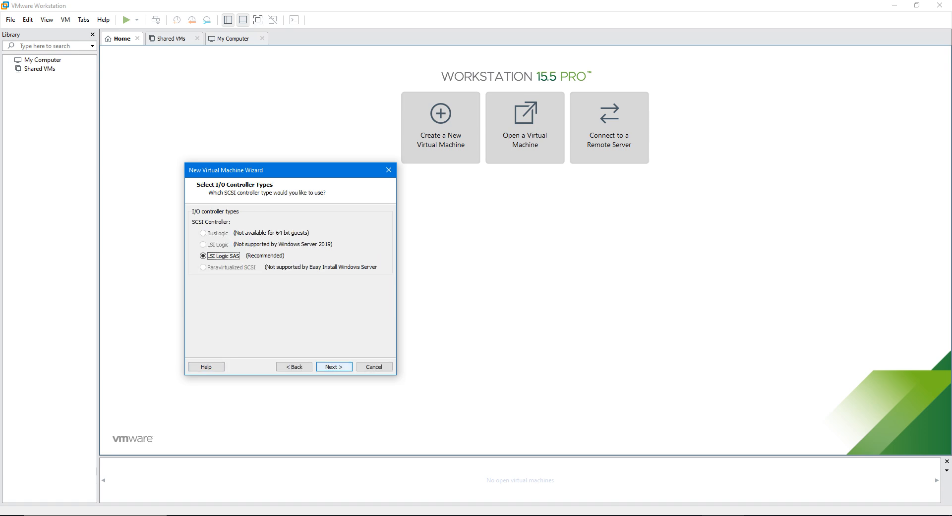
key("Return")
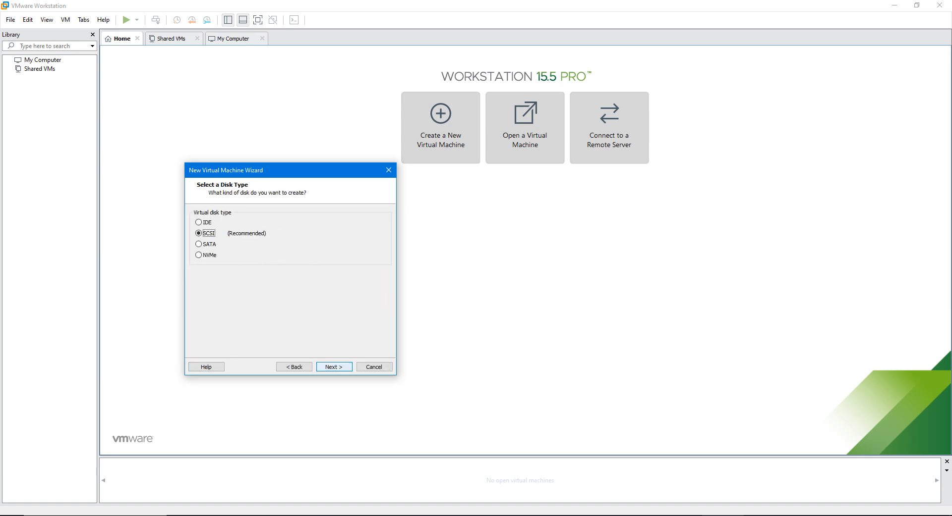
key("Return")
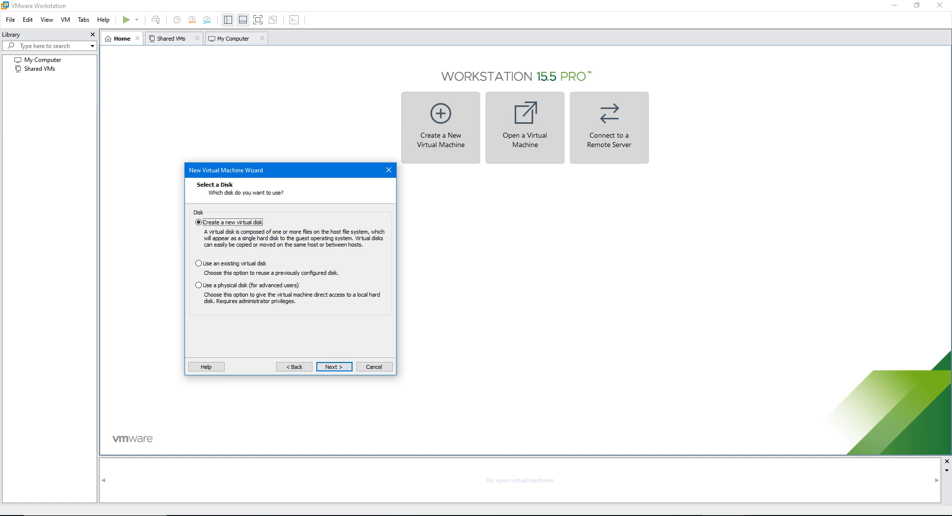
Create a new 200 GB virtual disk stored as a single file, keeping the disk file name SRV-2019.vmdk
key("Return")
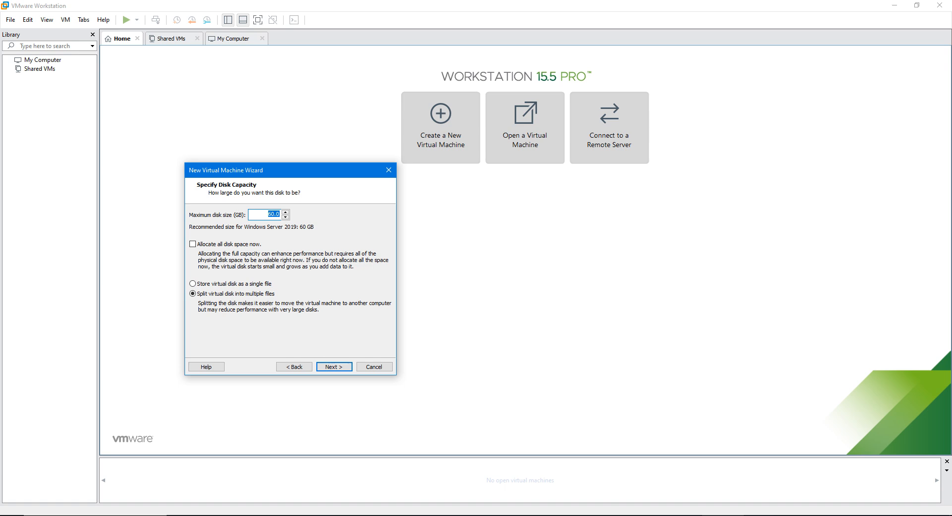
type("200")
left_click(218, 284)
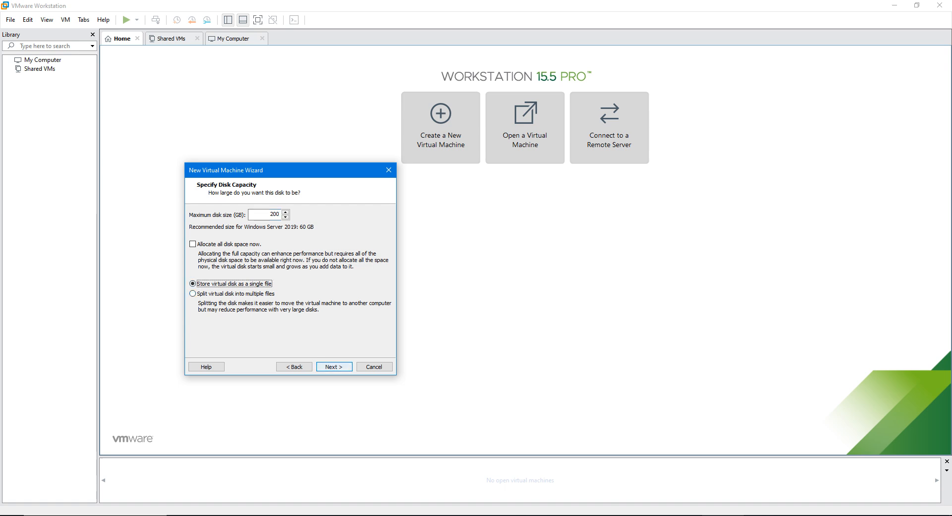
key("Return")
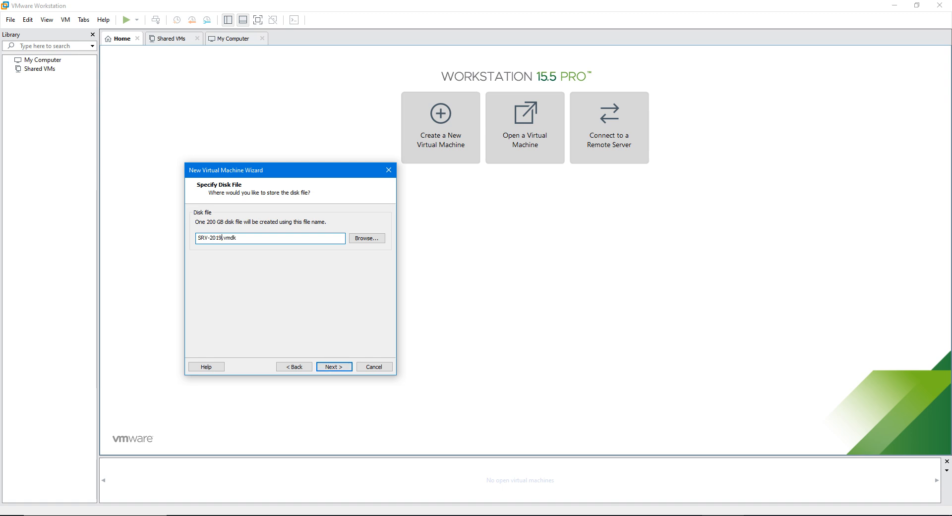
key("Return")
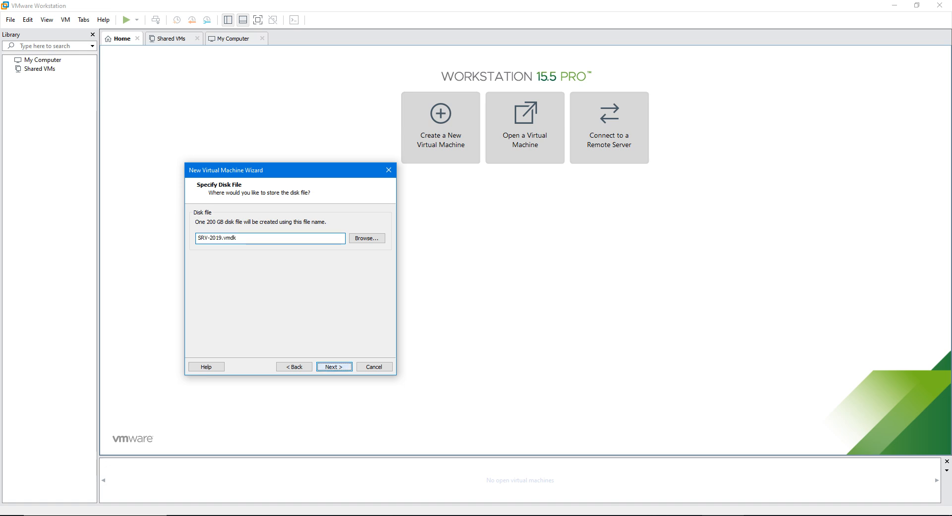
Review the new virtual machine's summary settings and finish creating it with automatic power-on
left_click_drag(386, 257, 385, 256)
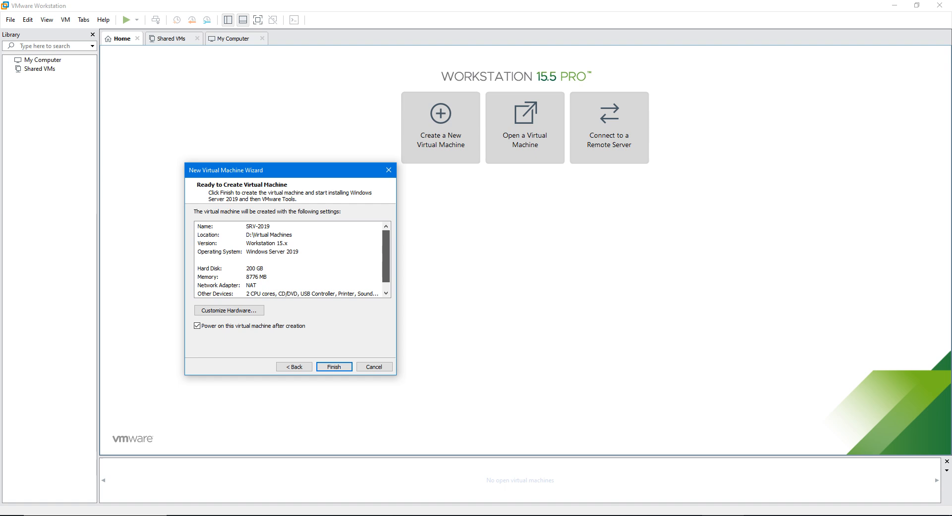
left_click(269, 235)
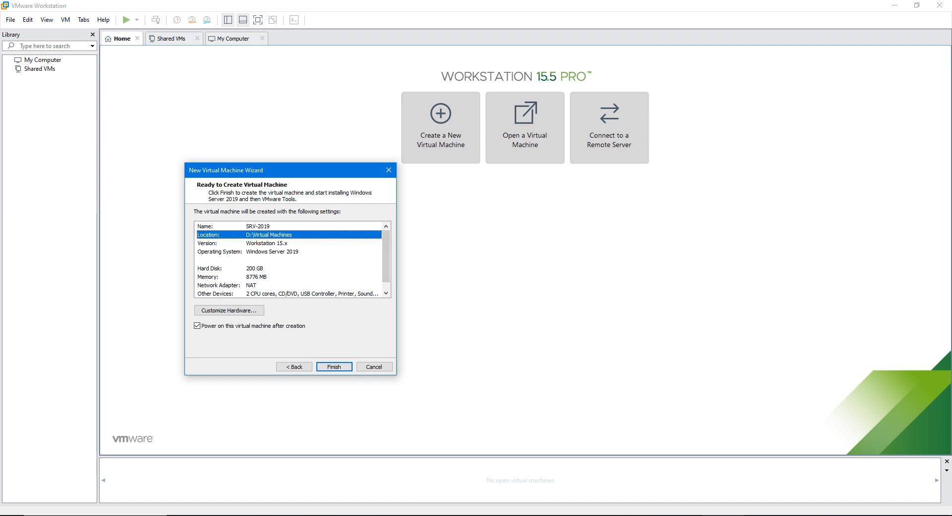
left_click(272, 251)
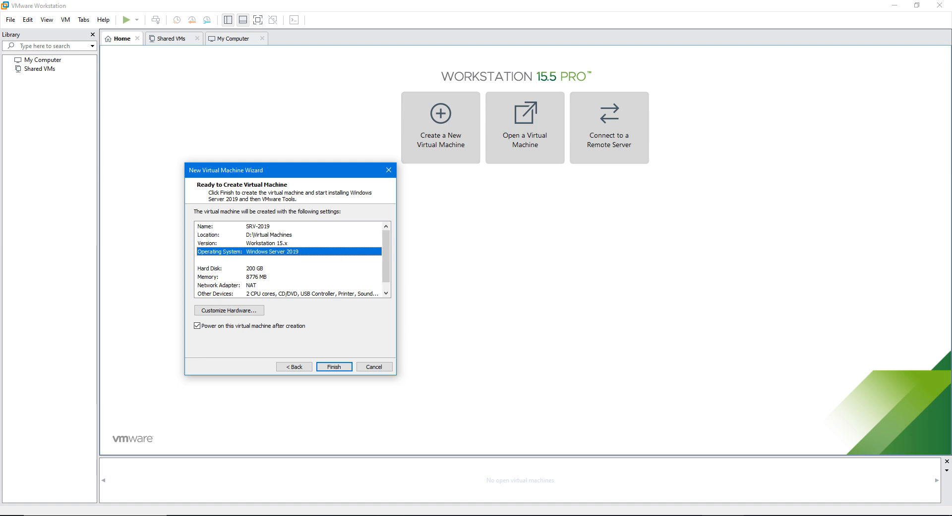
left_click_drag(385, 258, 386, 268)
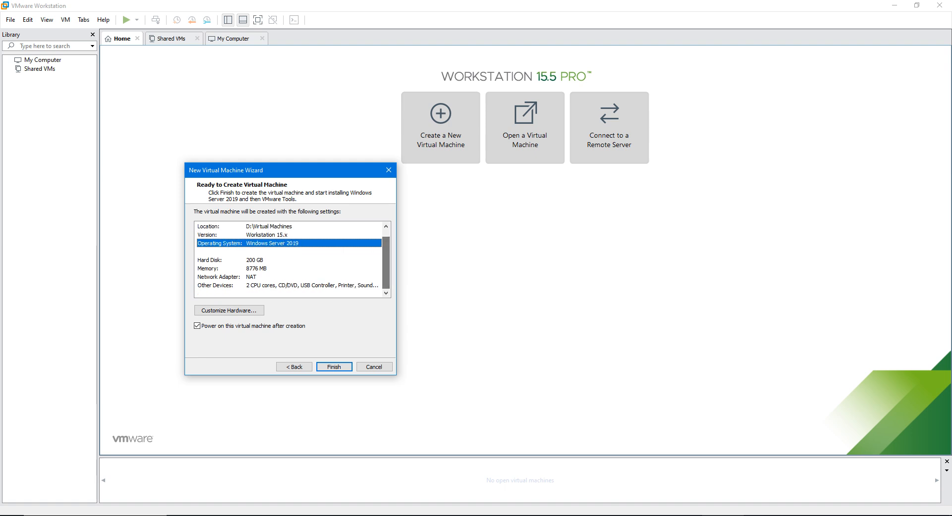
left_click(277, 268)
left_click(278, 277)
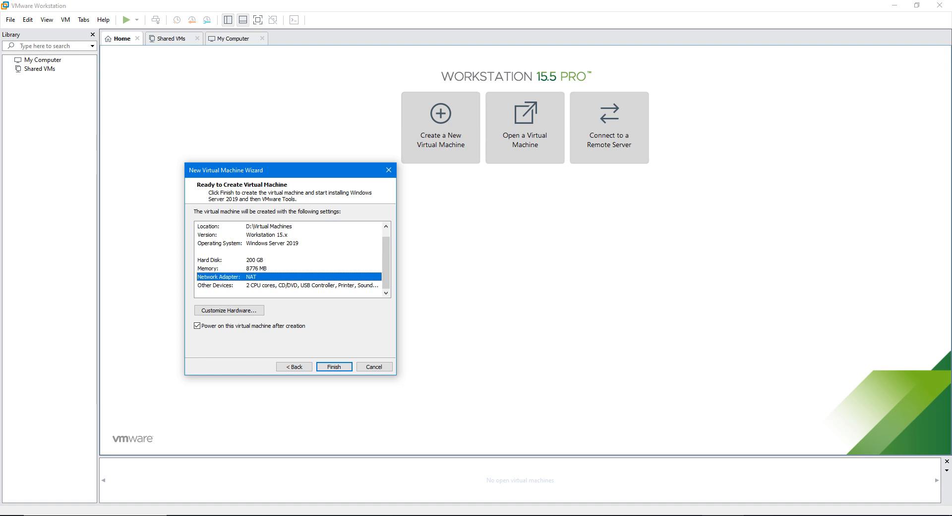
left_click(277, 285)
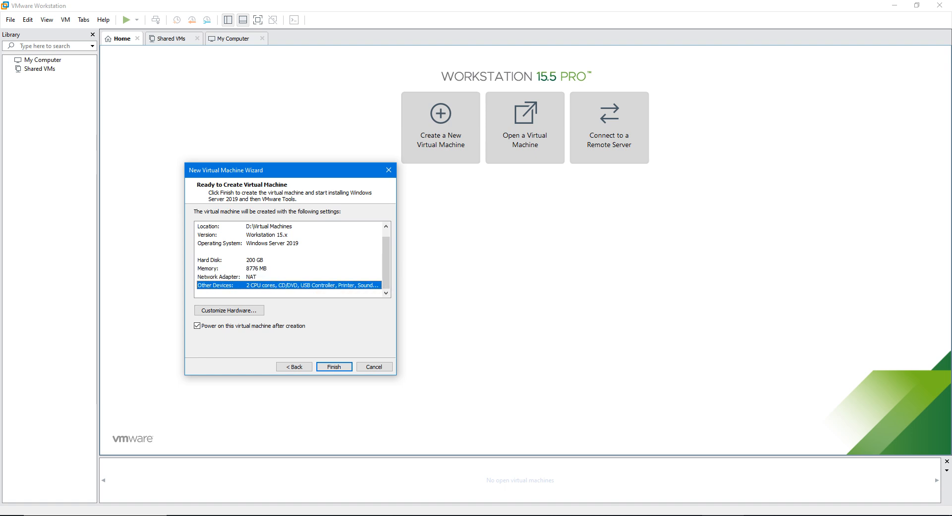
key("Return")
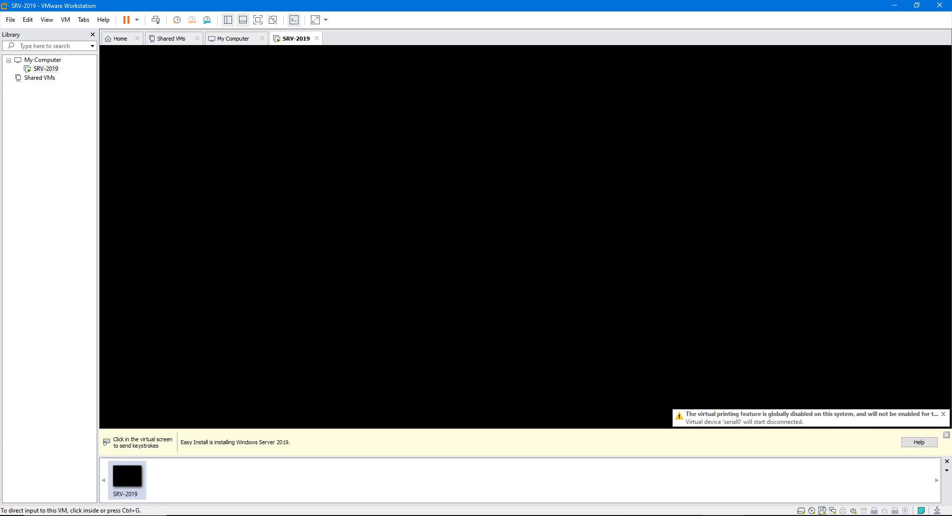
Direct input to SRV-2019 to boot it from the installation media, and return control to the host
key("ctrl+g")
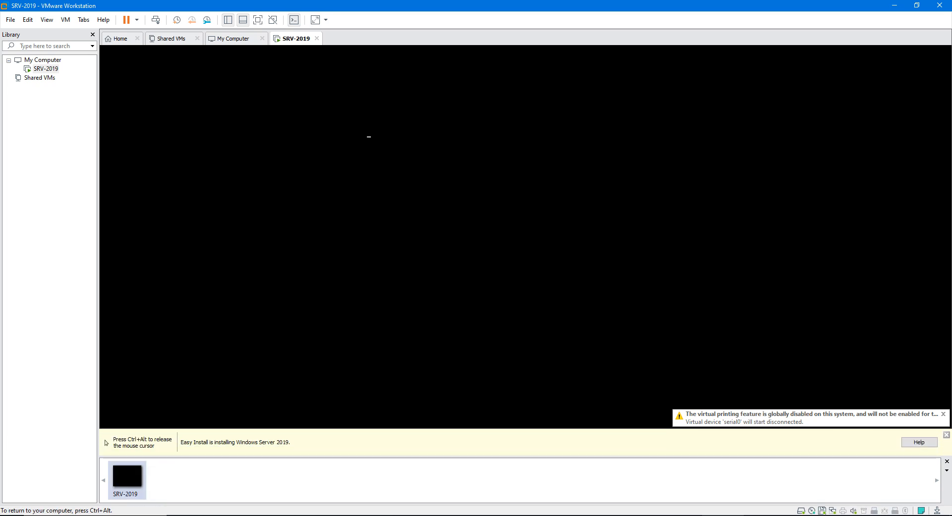
key("Return")
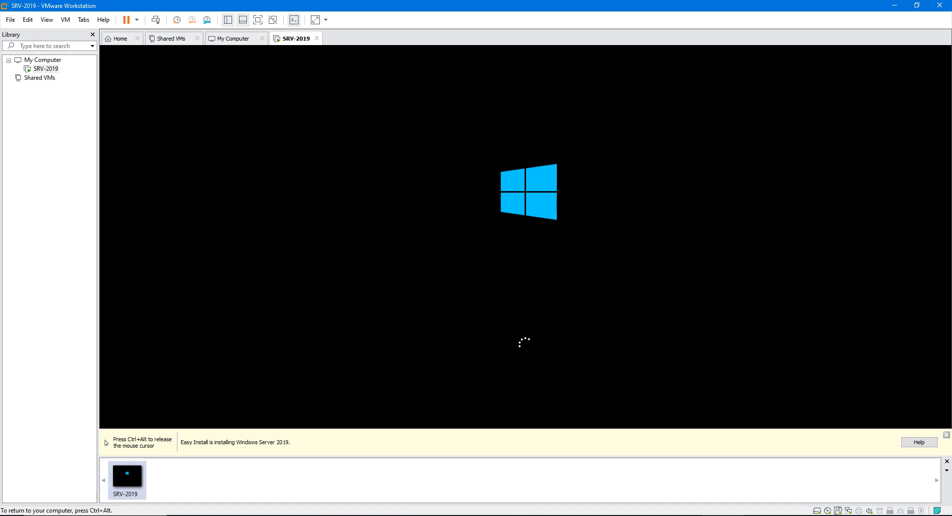
key("ctrl+alt")
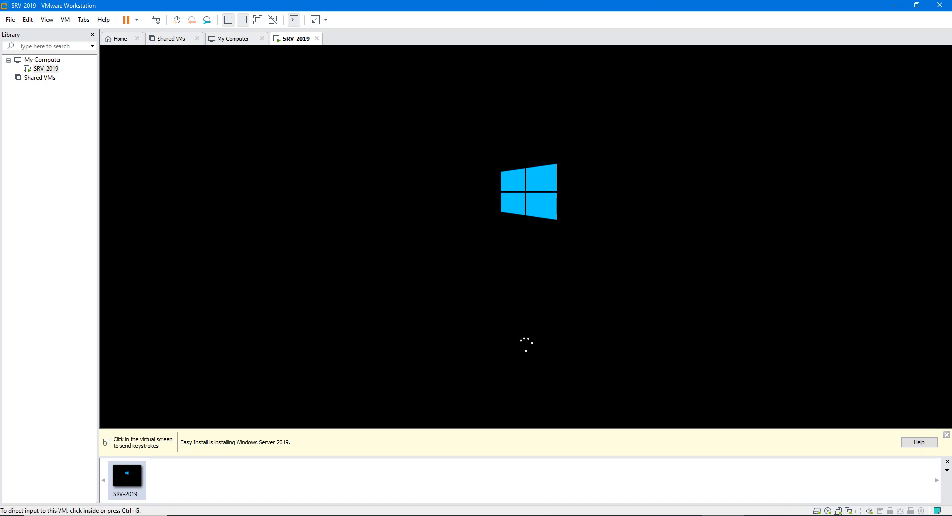
Open the Virtual Network Editor, check the VMnet1 and VMnet5 networks, and unlock the configuration with administrator privileges
left_click(28, 20)
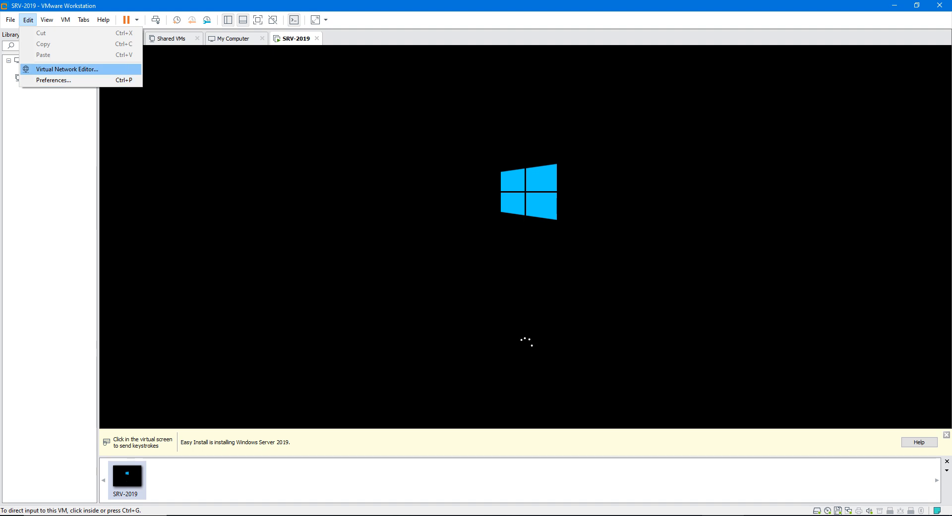
left_click(67, 69)
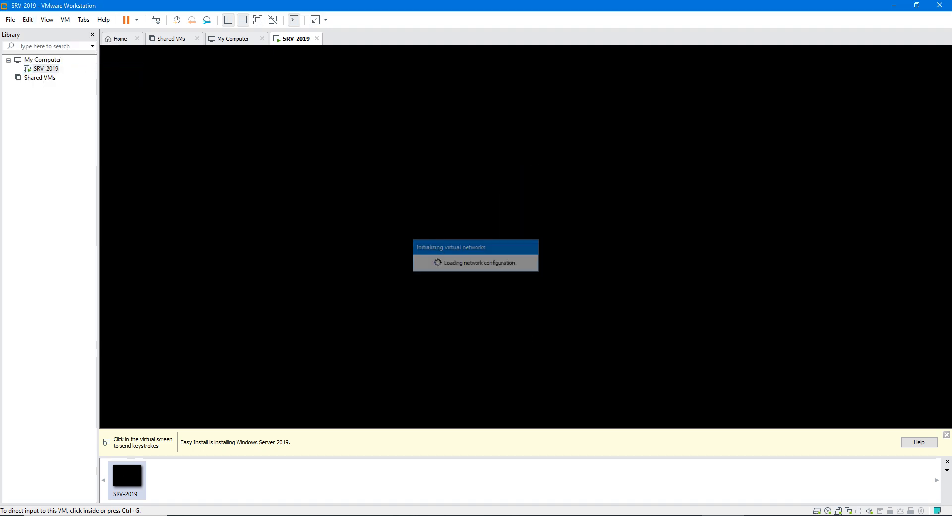
left_click_drag(432, 131, 303, 36)
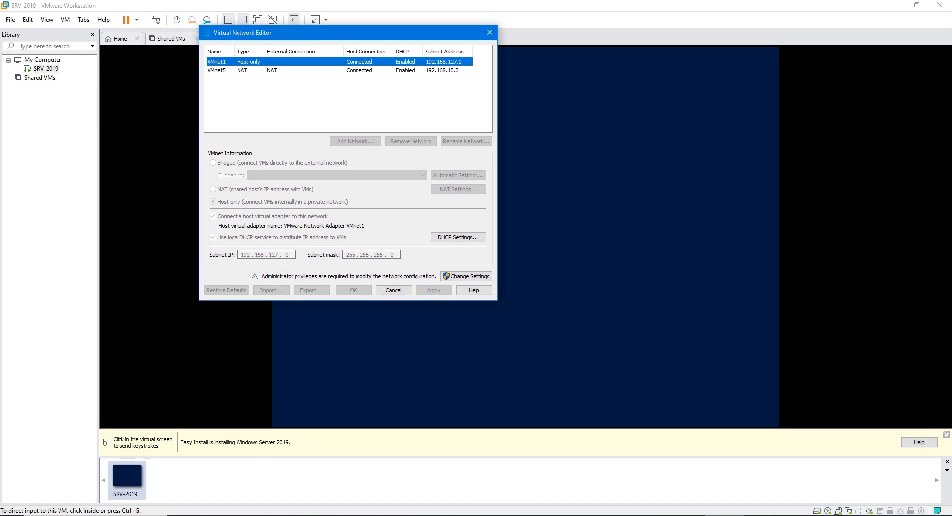
left_click(241, 70)
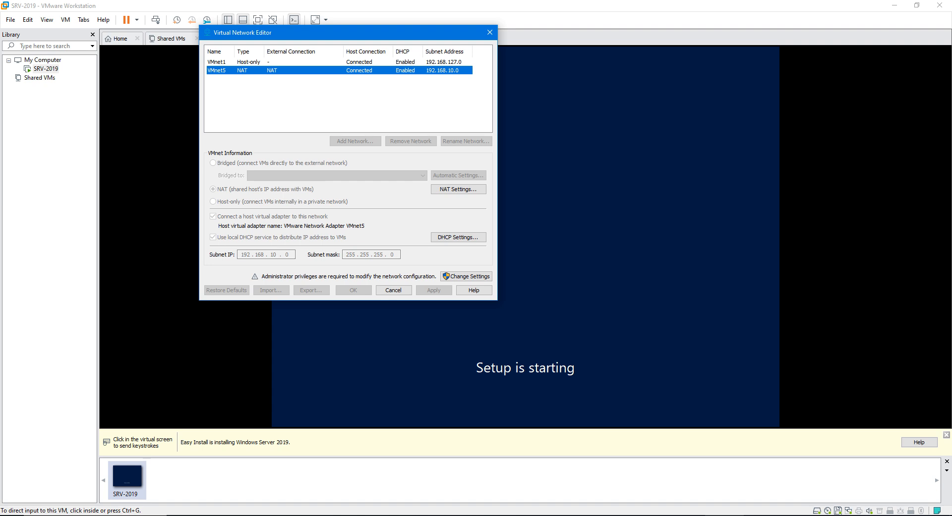
left_click(243, 62)
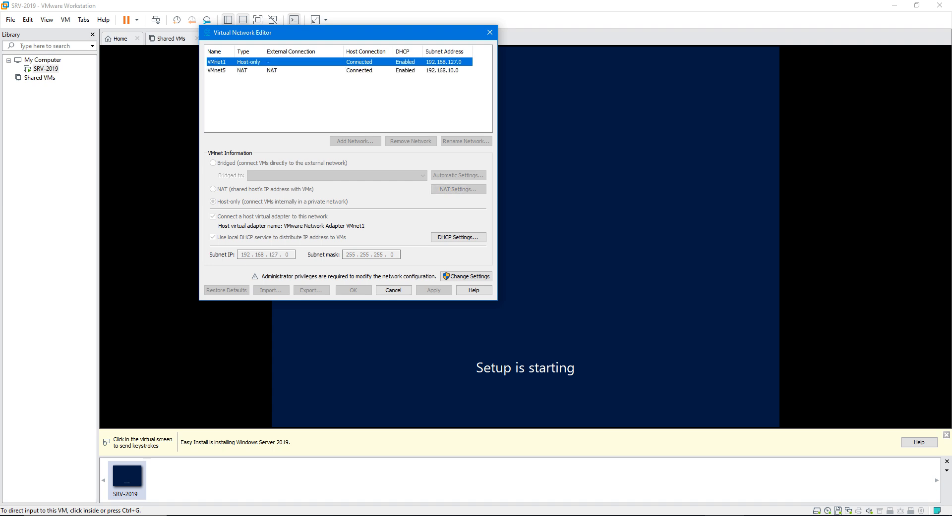
left_click(242, 70)
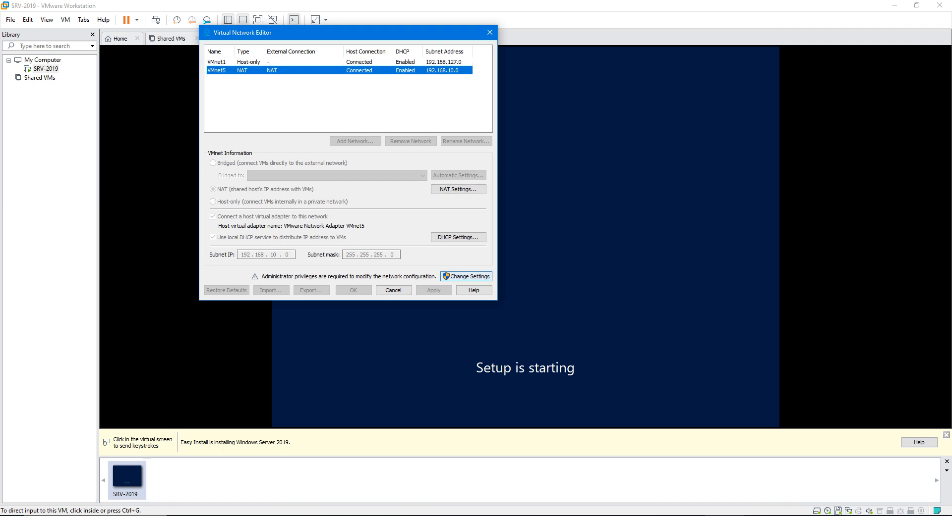
left_click(466, 277)
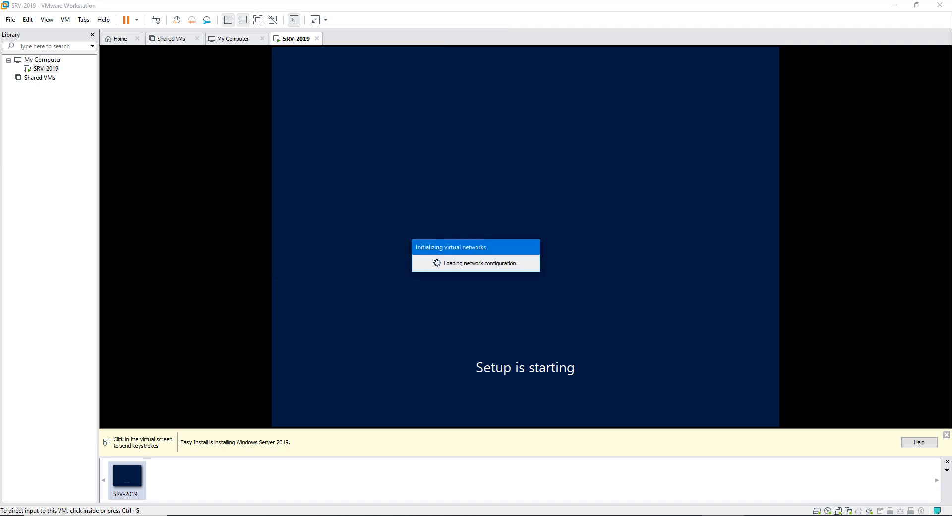
left_click_drag(420, 131, 353, 118)
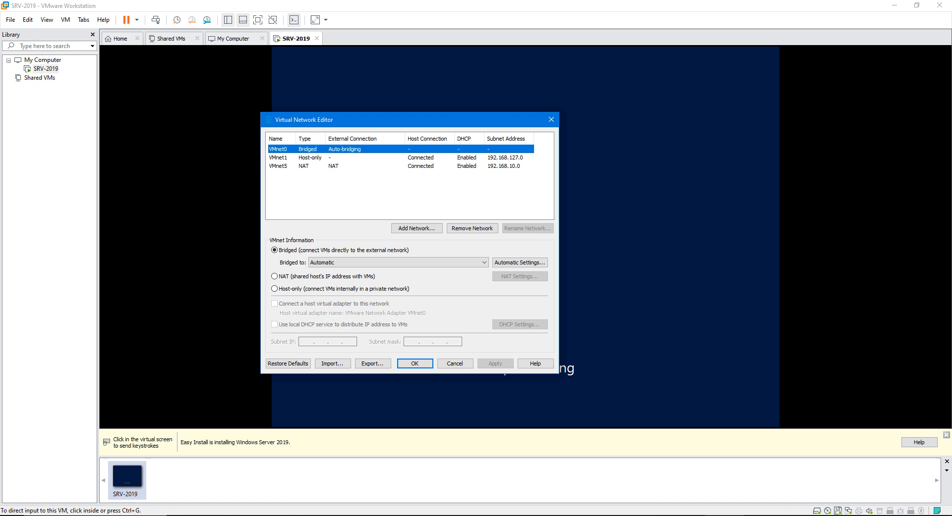
Check the existing VMnet5 and VMnet0 networks and add a new virtual network VMnet8
left_click(303, 166)
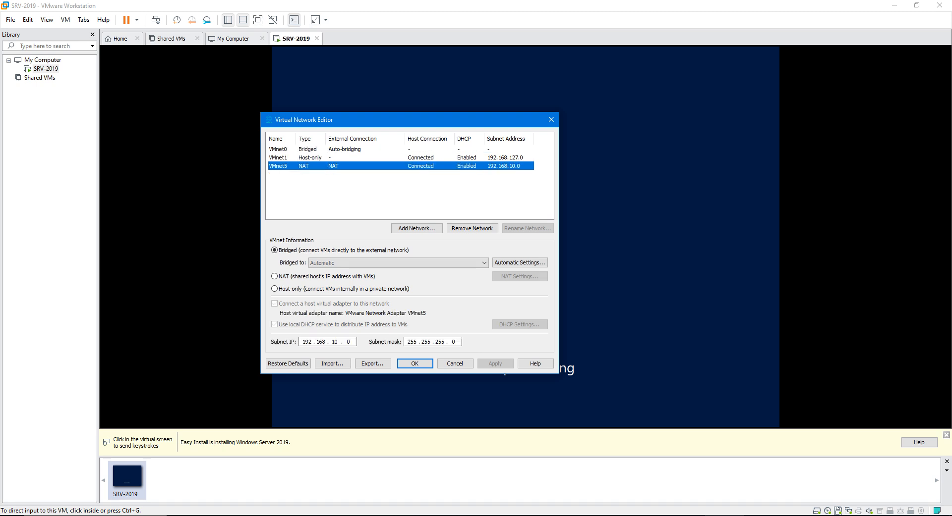
left_click(308, 149)
left_click(304, 166)
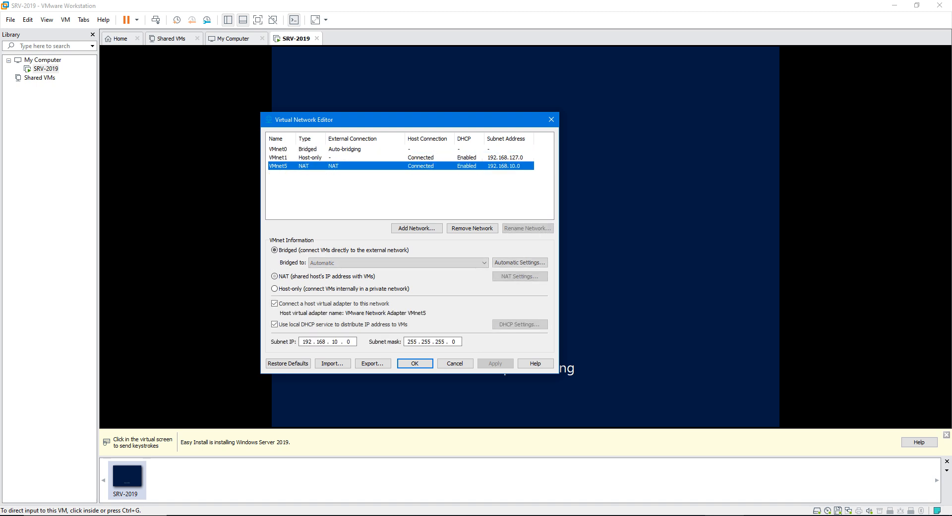
left_click(416, 228)
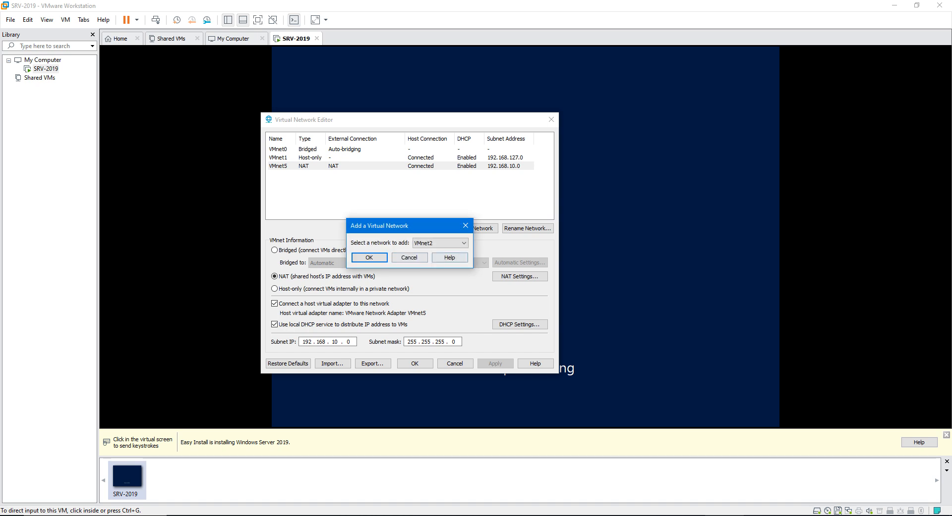
left_click(448, 244)
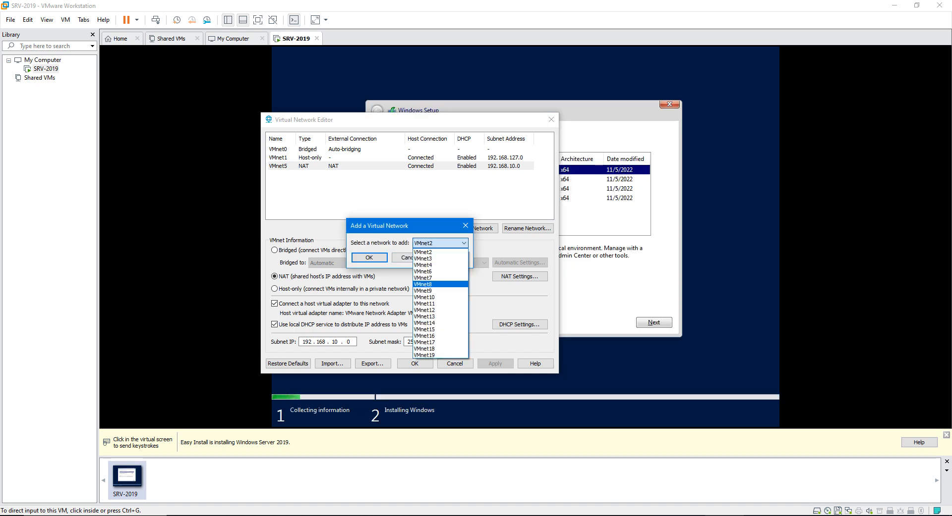
left_click(436, 285)
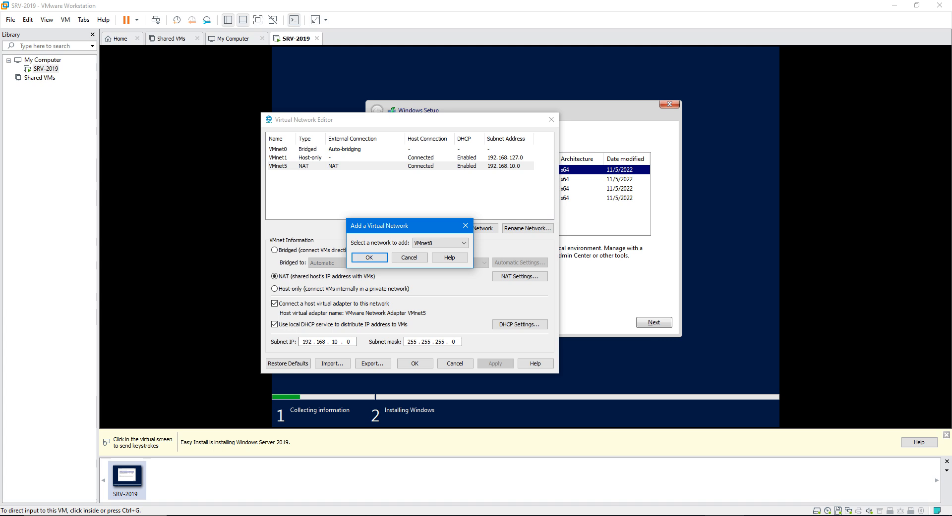
key("Return")
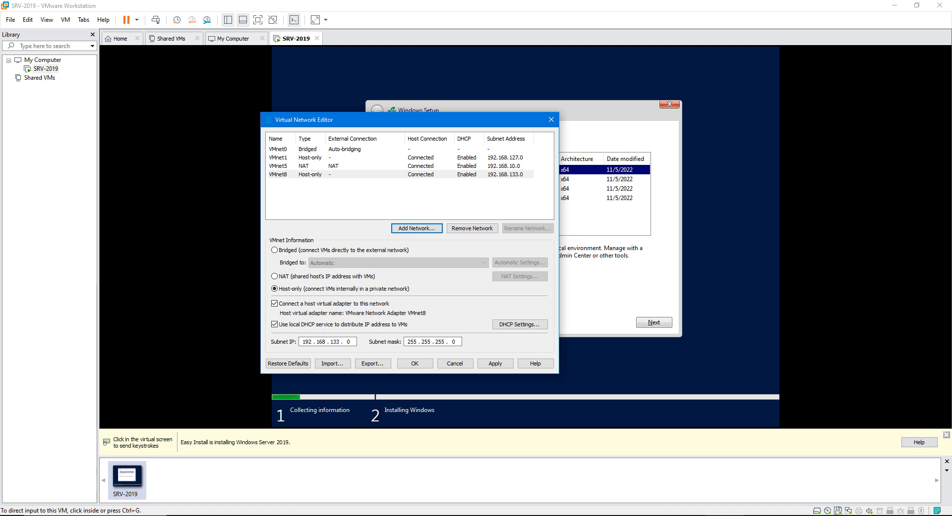
Open the host's network adapter options from the Windows network settings and return to the Virtual Network Editor
right_click(868, 515)
left_click(868, 511)
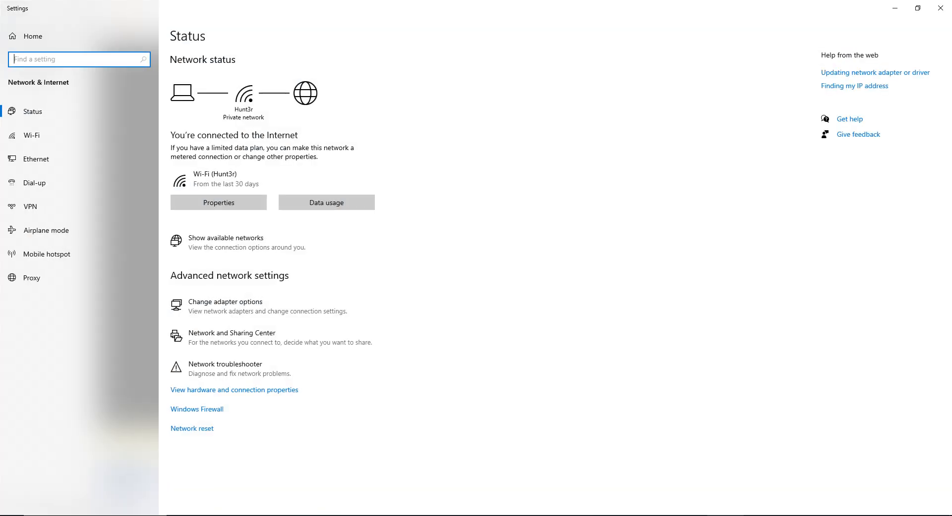
left_click(226, 305)
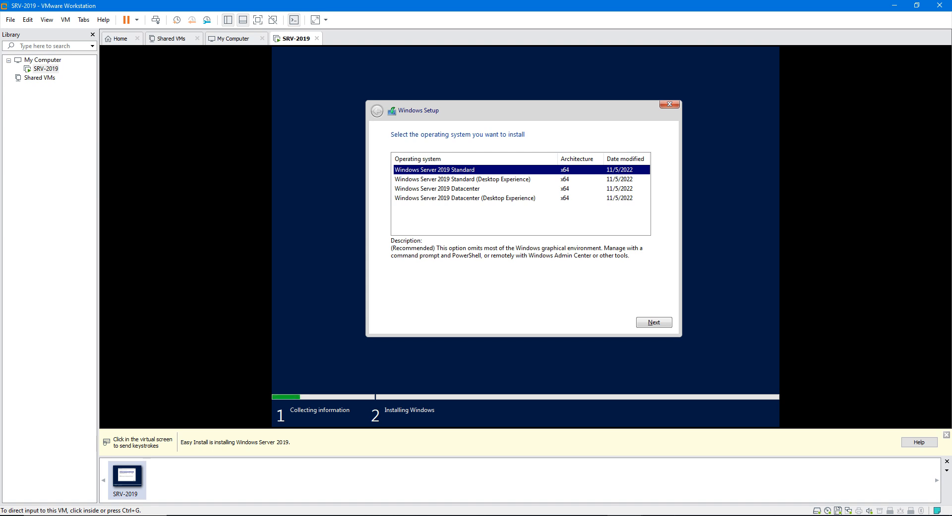
mouse_move(624, 515)
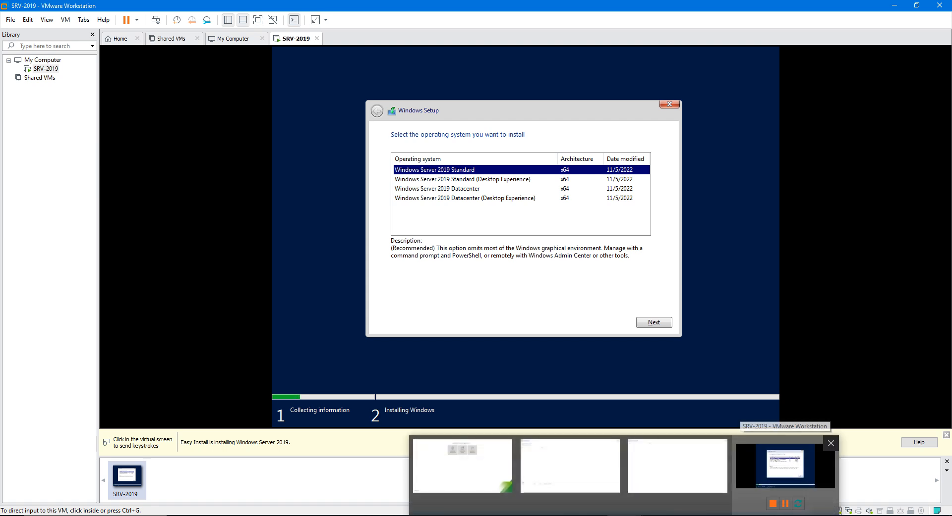
left_click(677, 466)
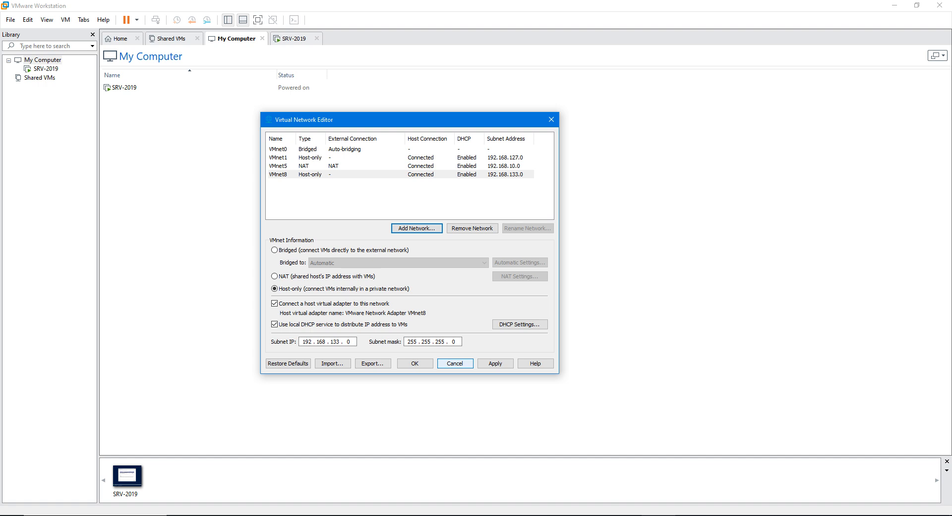
Save the virtual network configuration with VMnet8 and bring up the host's Network Connections to check its adapters
left_click(350, 342)
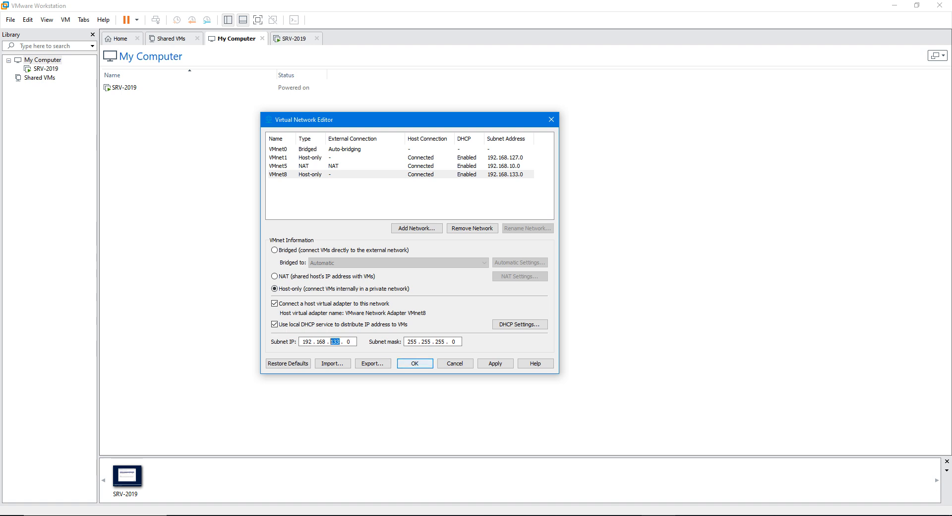
key("Return")
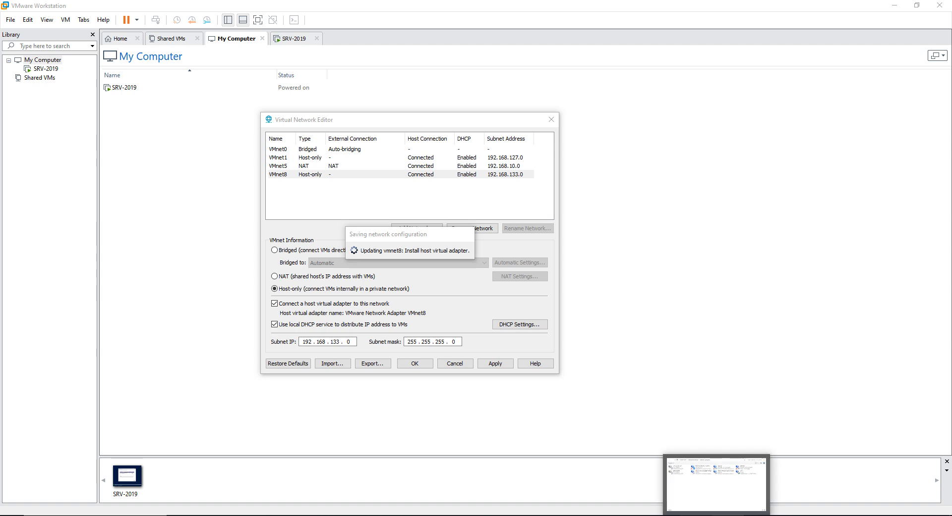
left_click(728, 515)
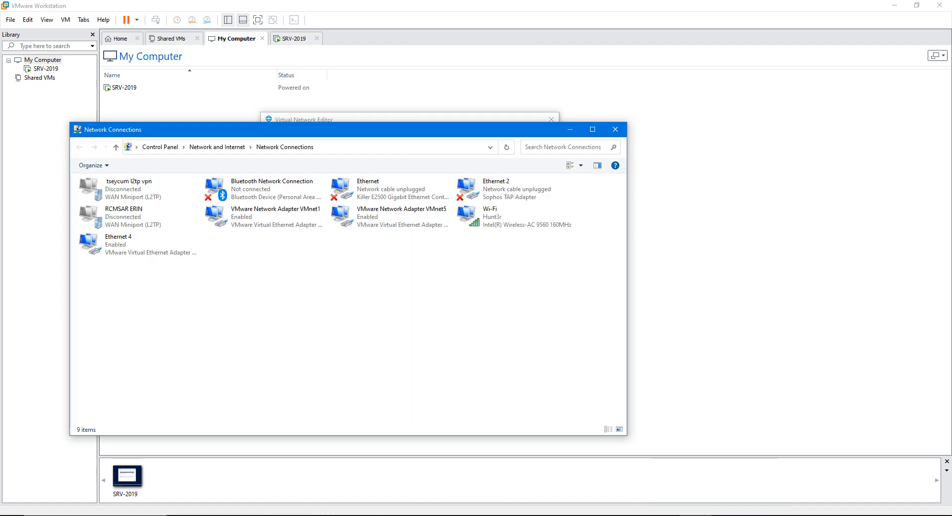
Check the properties of the Ethernet 4 adapter in Network Connections and close them without changes
left_click(138, 245)
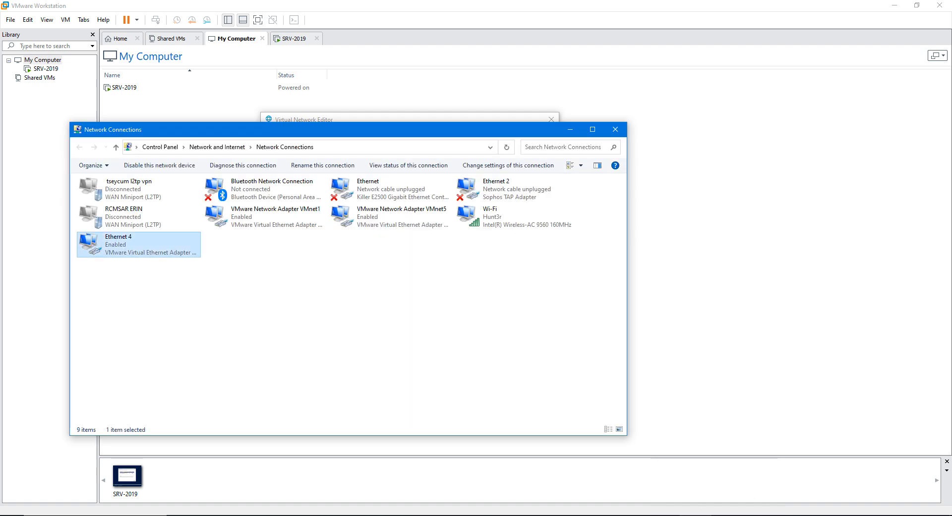
right_click(132, 247)
left_click(159, 341)
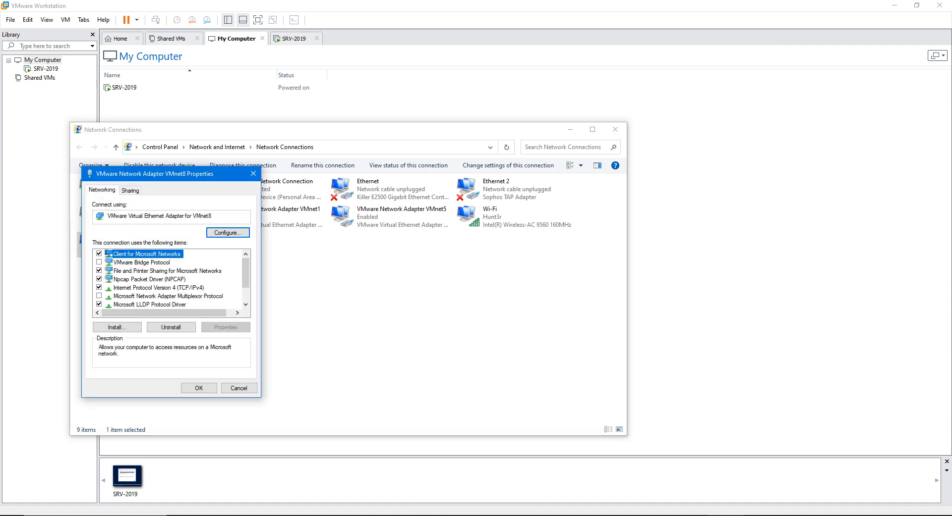
left_click(253, 174)
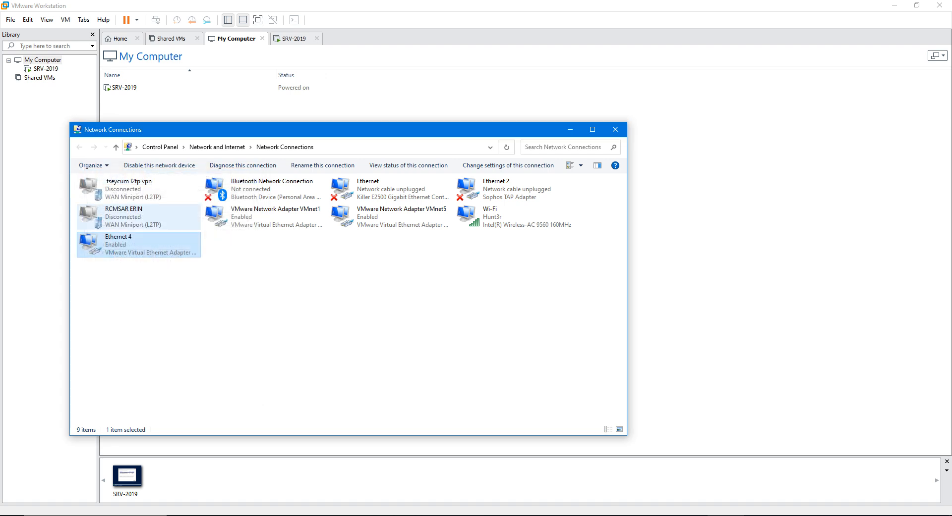
View the Ethernet 4 adapter's connection details, check its IPv4 address, and close Network Connections
double_click(141, 243)
left_click(421, 257)
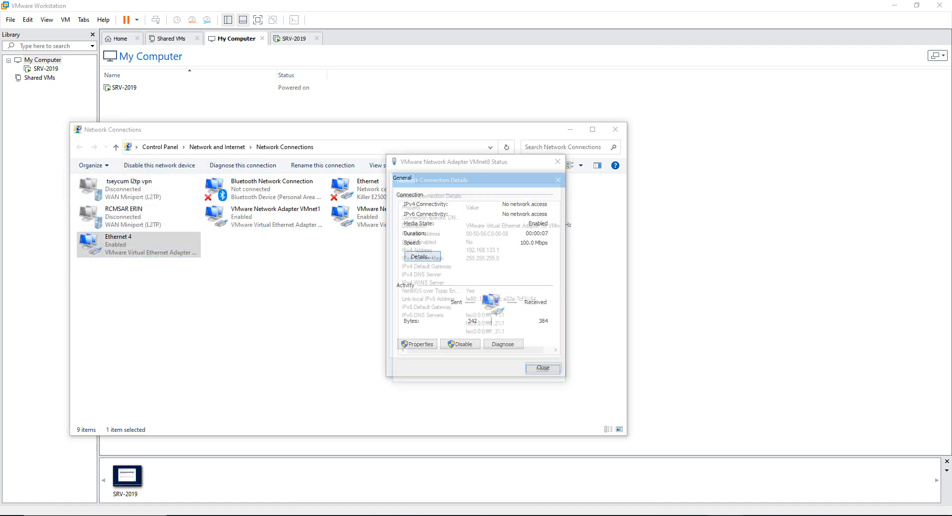
left_click(479, 250)
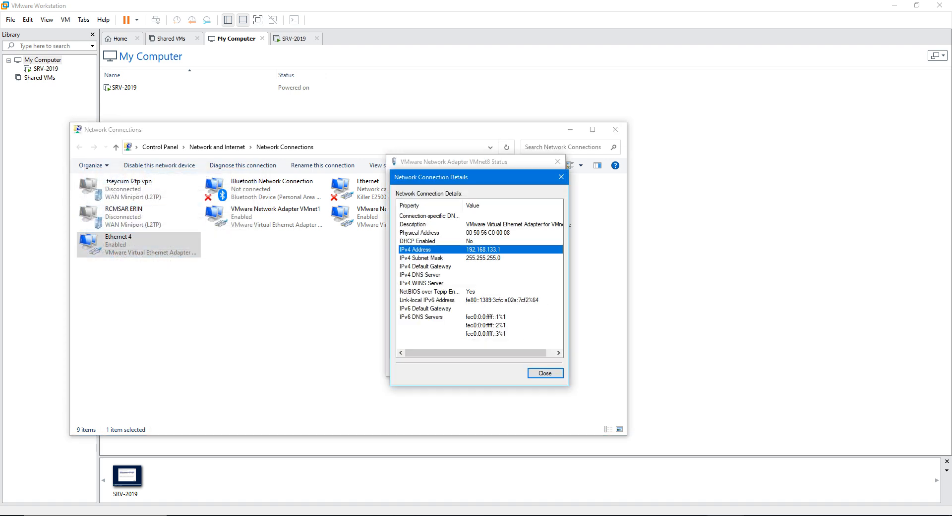
left_click(545, 373)
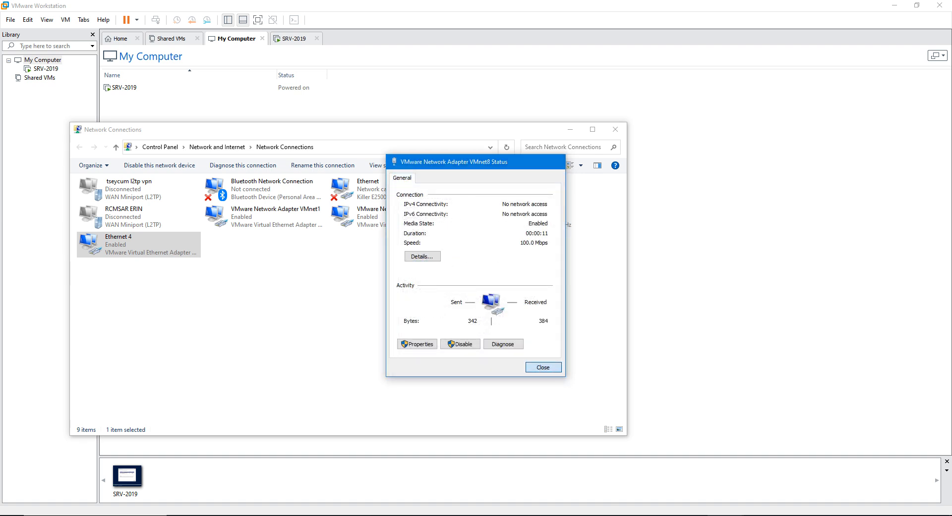
left_click(544, 367)
left_click(615, 130)
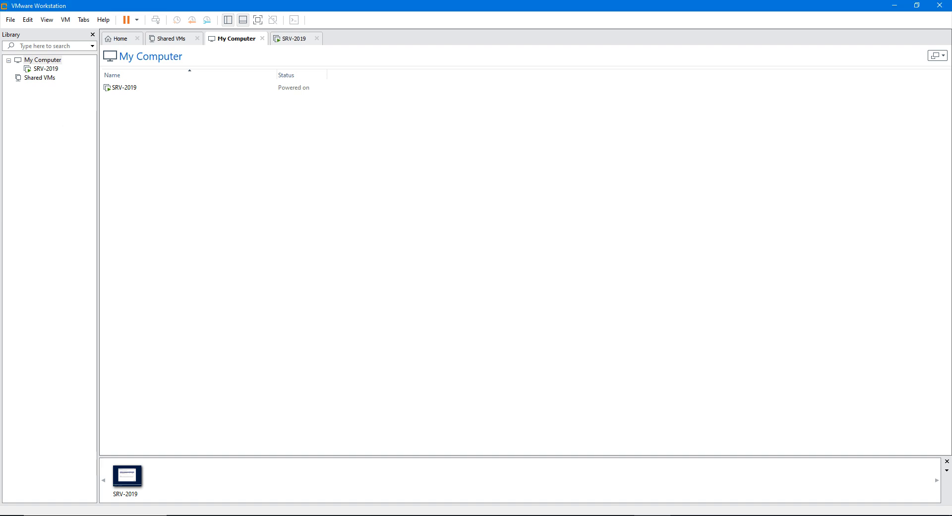
left_click(27, 20)
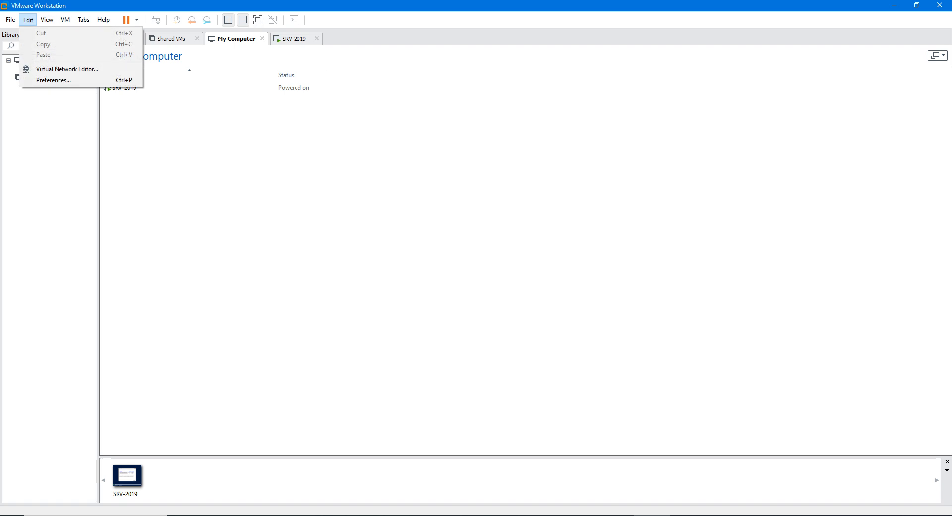
left_click(42, 79)
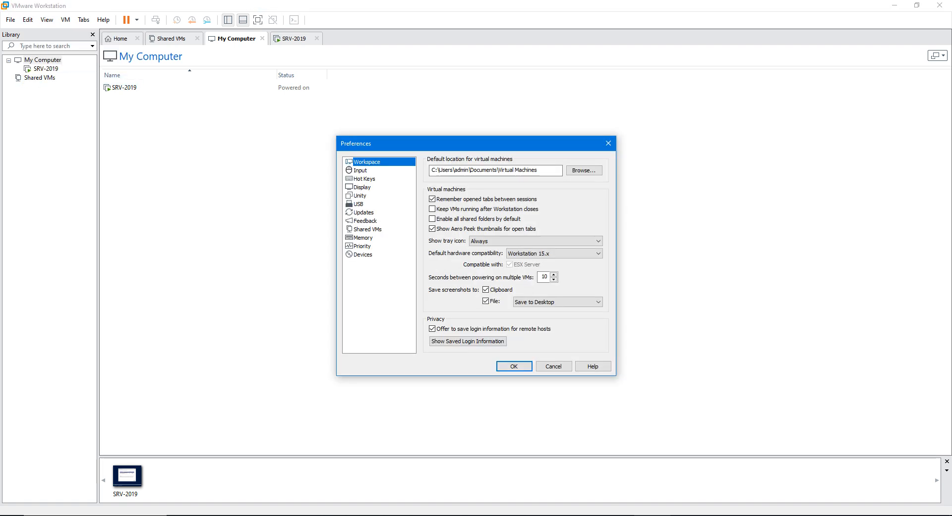
key("Escape")
Reopen the Virtual Network Editor, unlock it with administrator privileges, then remove the VMnet8 network and apply the change
left_click(27, 19)
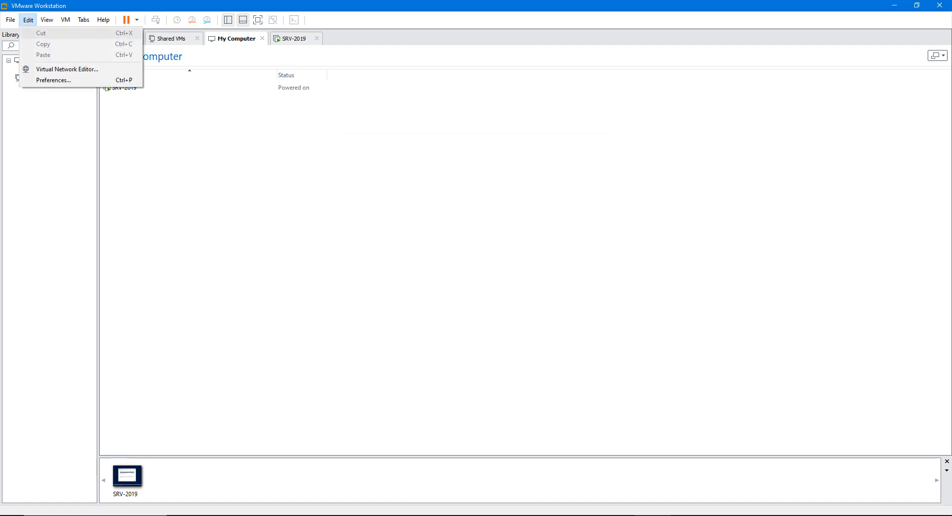
left_click(45, 68)
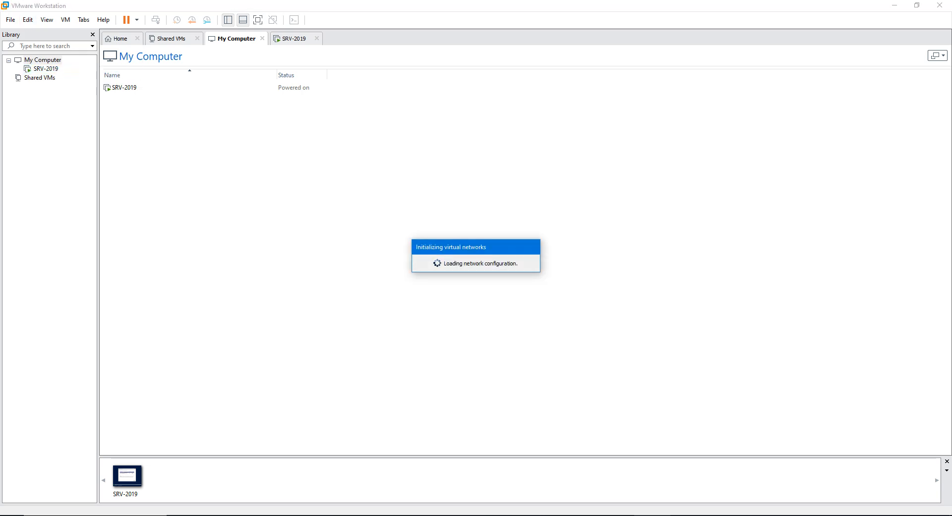
left_click(376, 172)
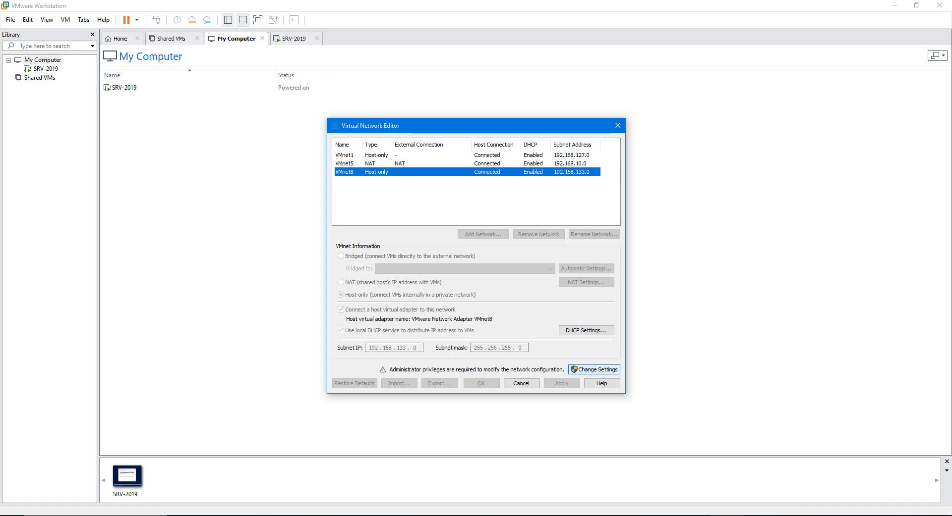
left_click(594, 370)
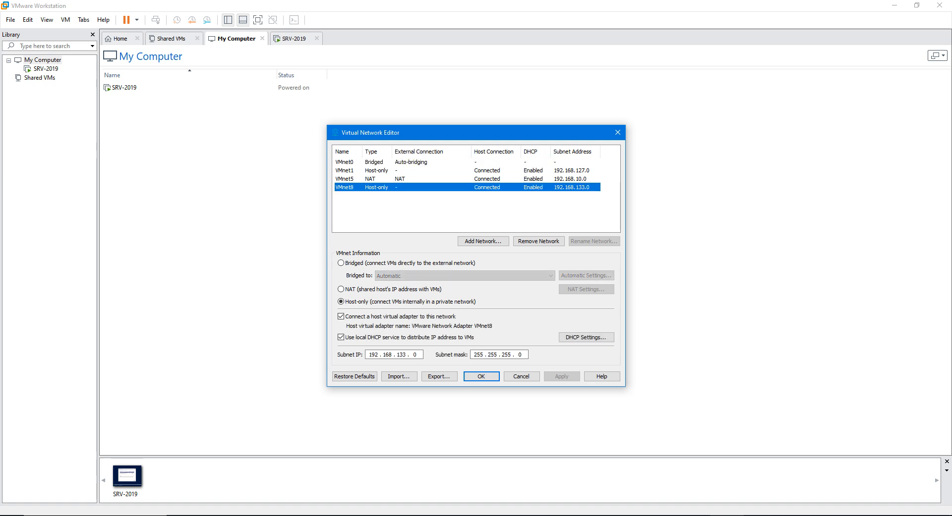
left_click(538, 241)
left_click(562, 377)
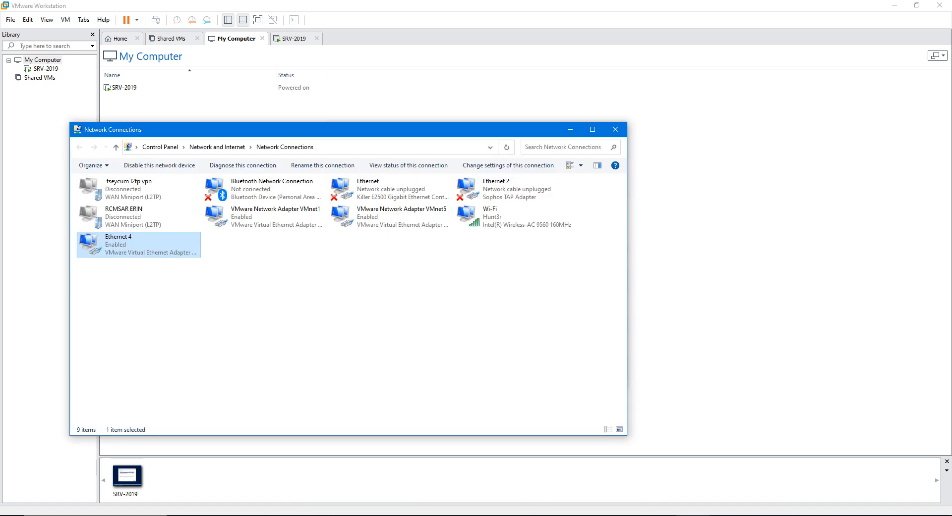
Refresh the host's Network Connections to check the remaining adapters, and close both that window and the Virtual Network Editor
right_click(412, 332)
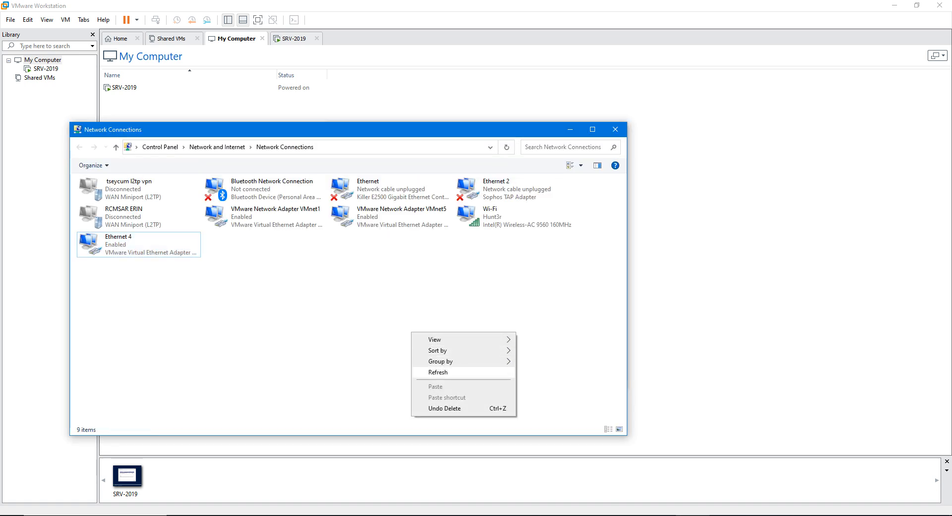
left_click(436, 372)
right_click(256, 261)
left_click(276, 299)
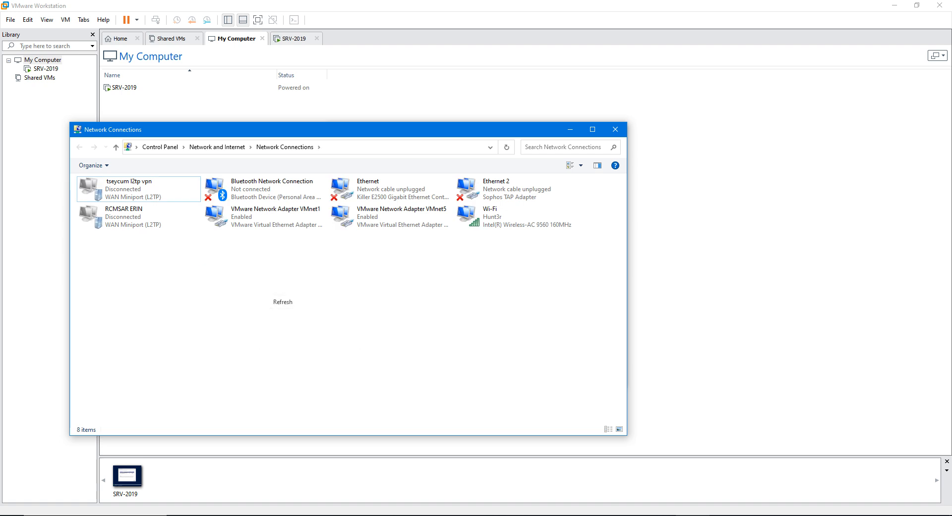
left_click(615, 130)
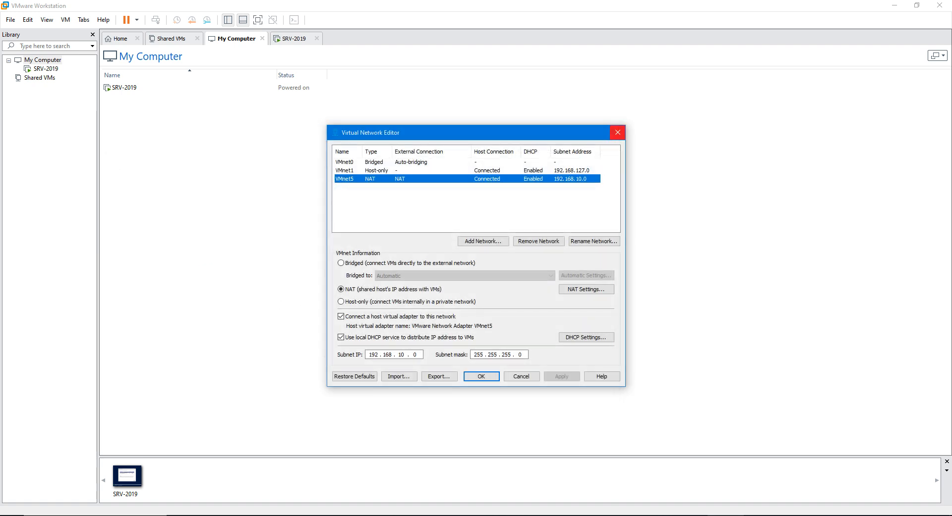
left_click(617, 133)
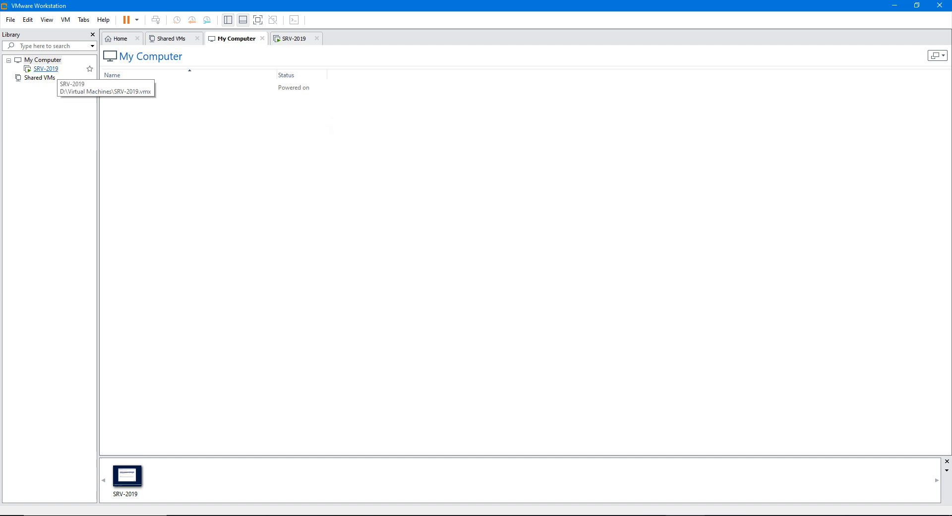
Open the settings of SRV-2019 and try assigning its network adapter to the custom virtual network VMnet0
right_click(46, 69)
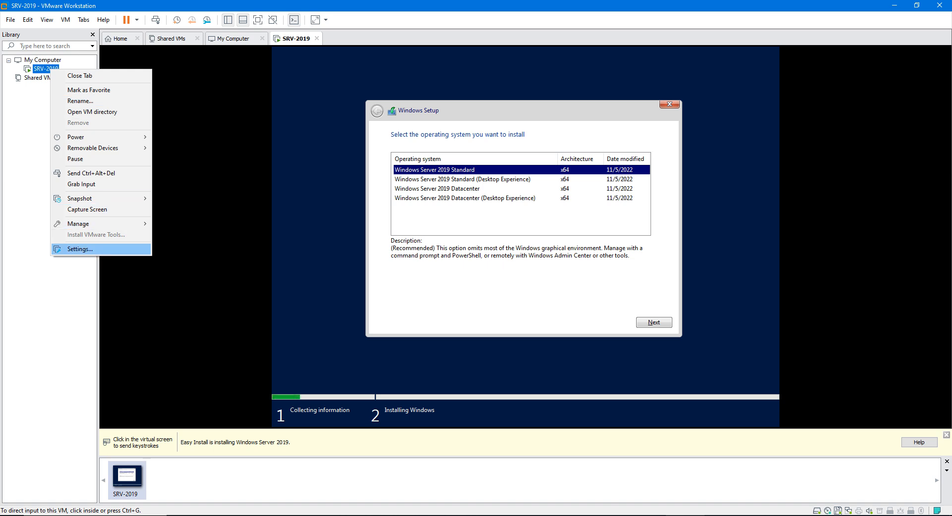
left_click(80, 250)
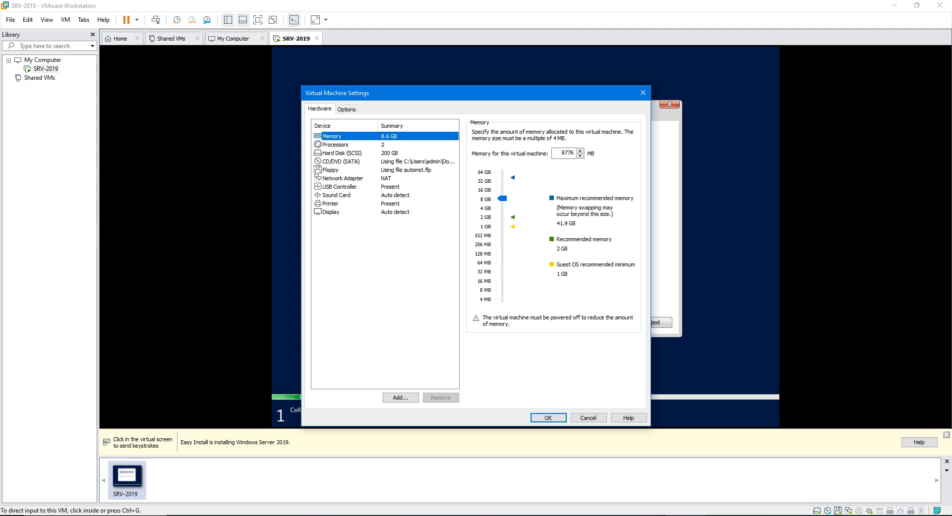
left_click(343, 178)
left_click_drag(486, 93, 276, 96)
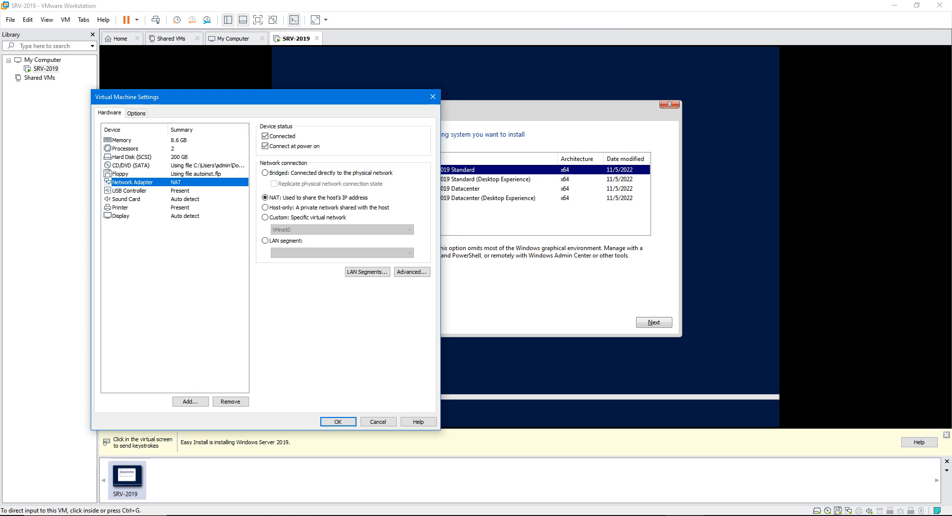
left_click(297, 217)
left_click(342, 230)
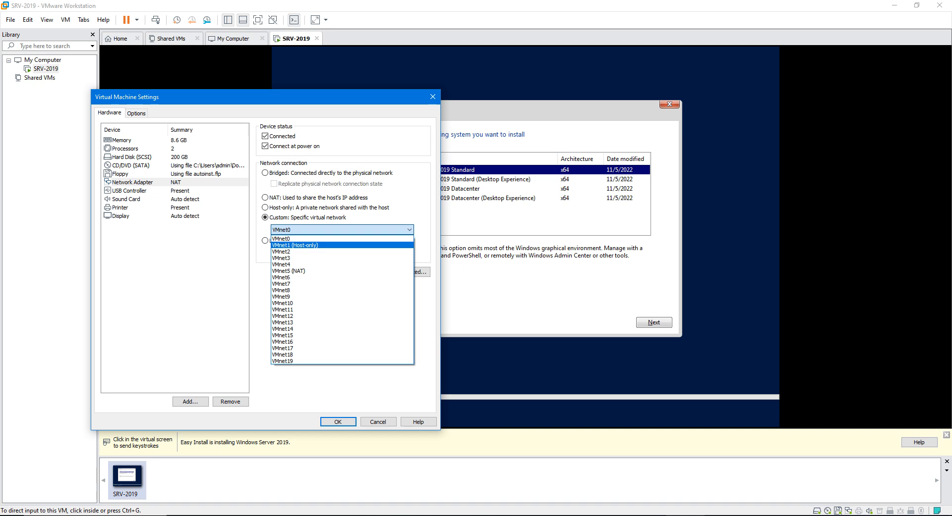
left_click(297, 239)
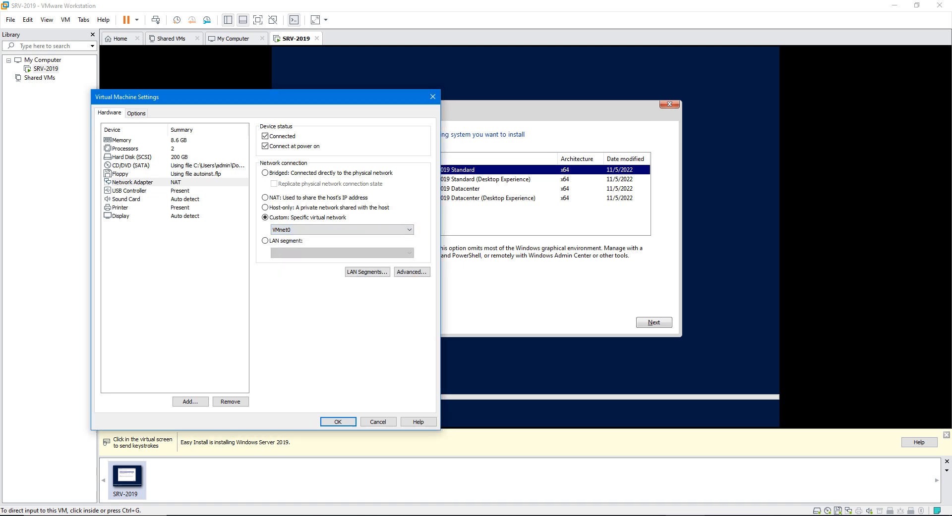
Try VMnet5 (NAT) as the adapter's custom network and discard the virtual machine settings changes
left_click(342, 230)
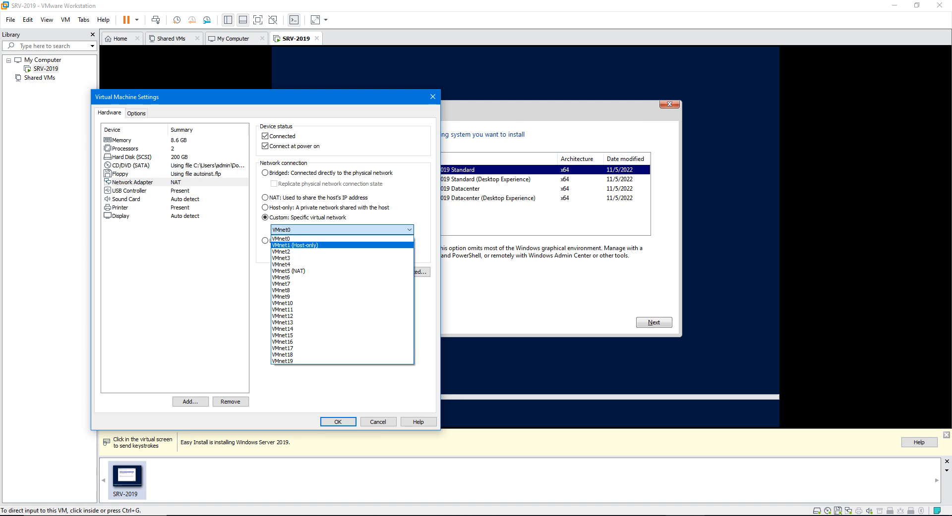
left_click(293, 271)
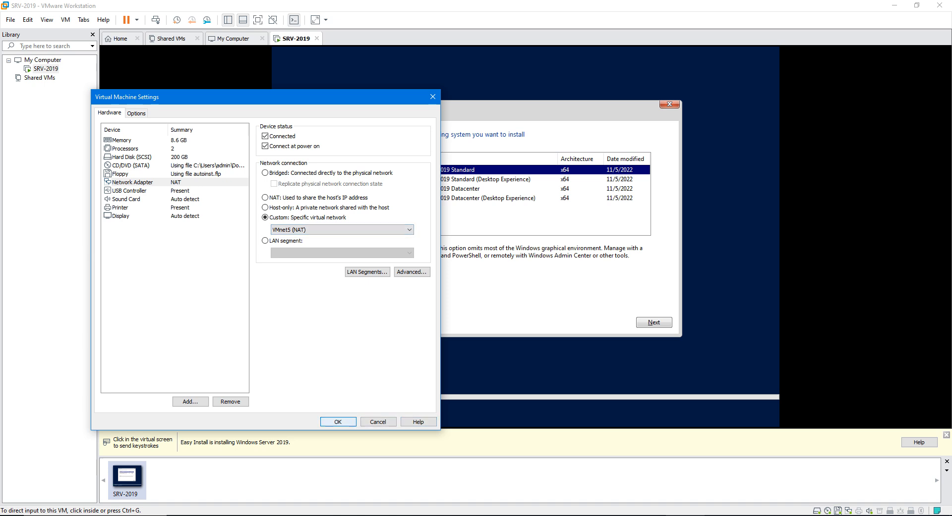
left_click(342, 229)
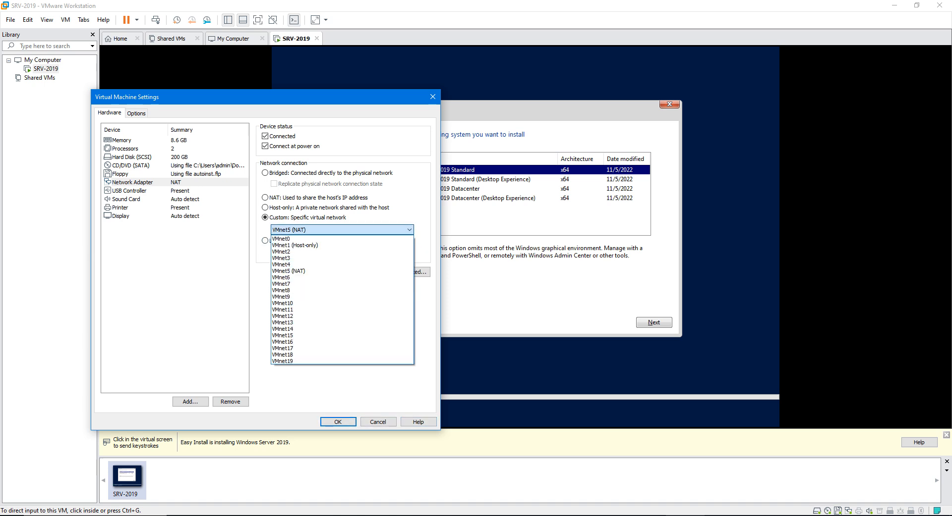
left_click(378, 422)
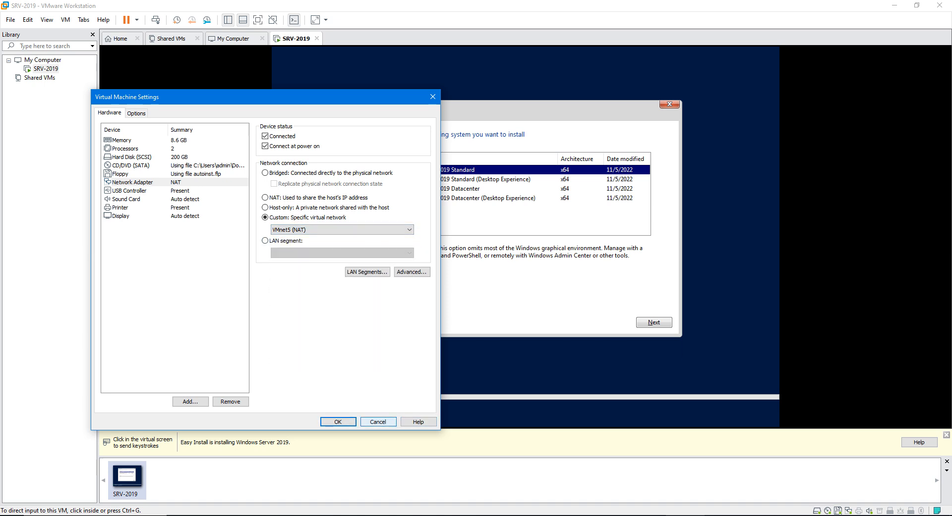
left_click(378, 421)
Choose Windows Server 2019 Standard (Desktop Experience) in Windows Setup, start the installation and release the cursor from the virtual machine
left_click(28, 20)
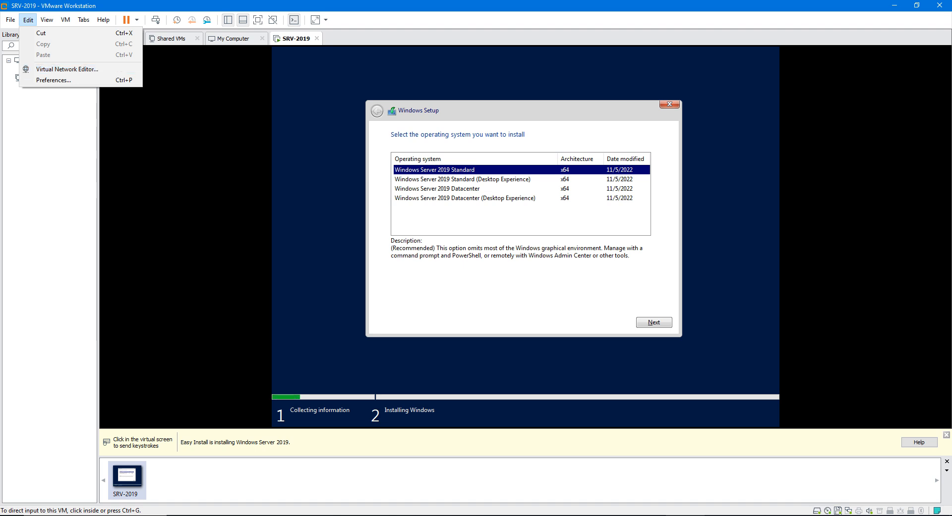
key("Escape")
left_click(489, 187)
left_click(484, 182)
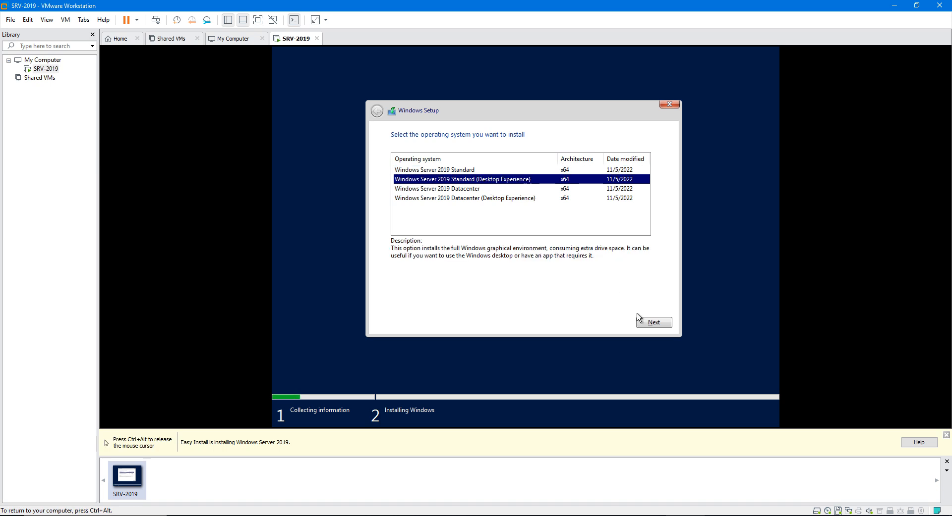
left_click(653, 324)
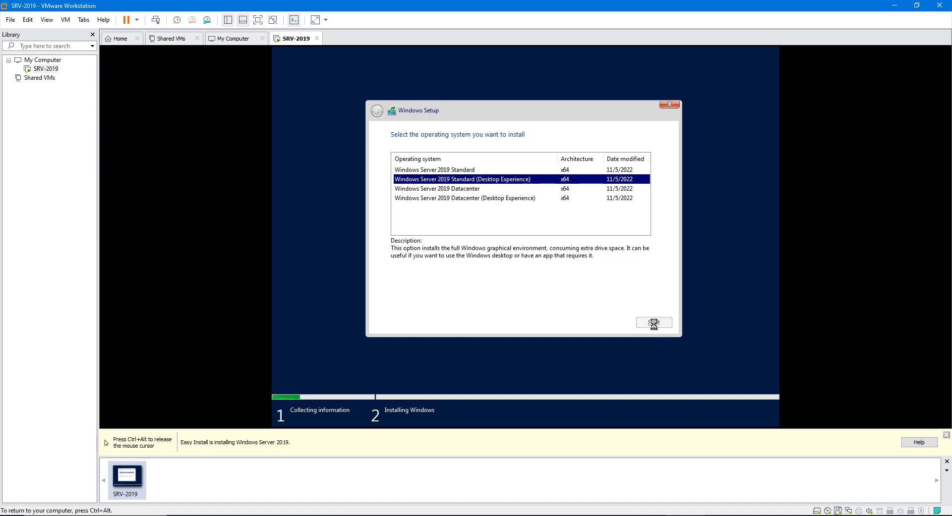
key("ctrl+alt")
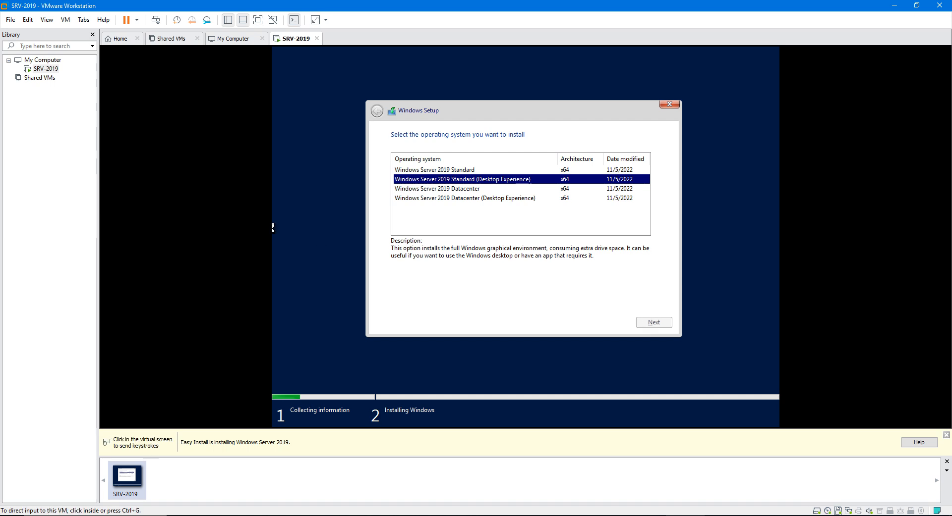
Open the settings of the SRV-2019 virtual machine and examine the options for its number of processors
right_click(54, 69)
left_click(75, 252)
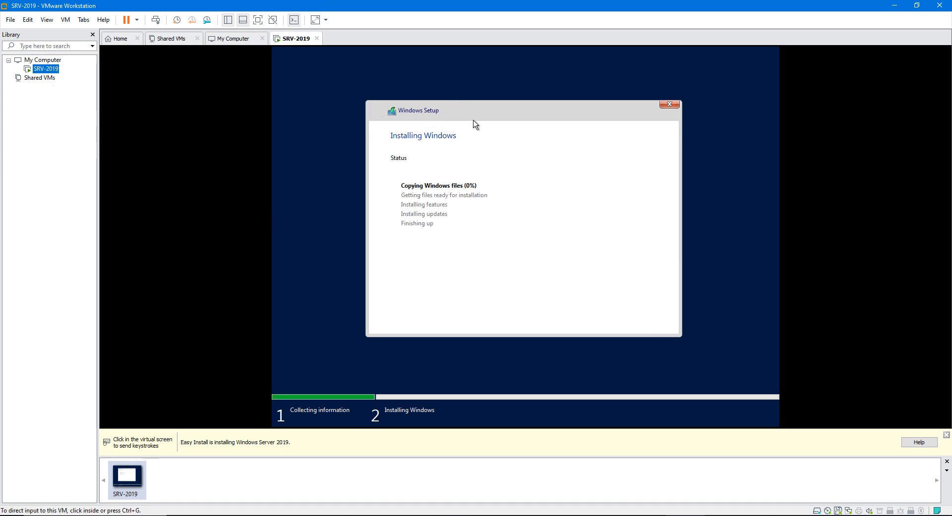
left_click_drag(456, 95, 260, 97)
left_click(137, 146)
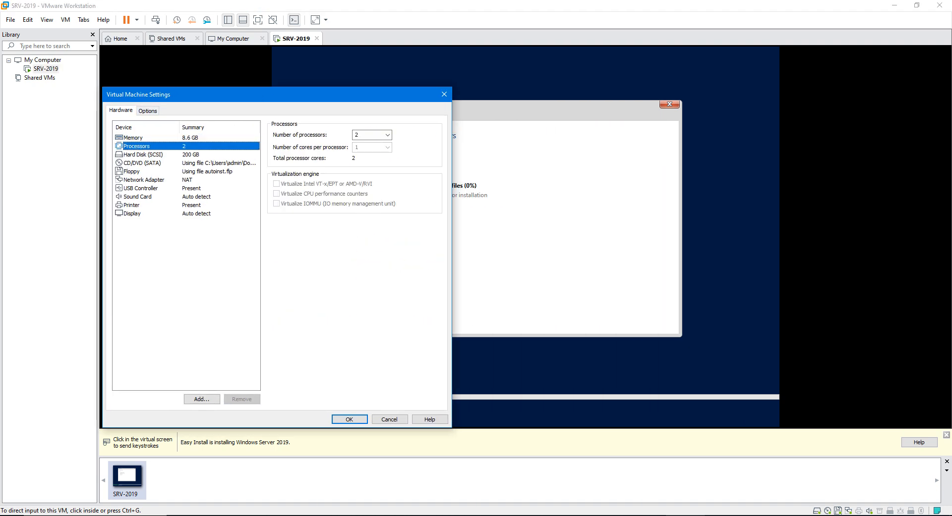
left_click(388, 135)
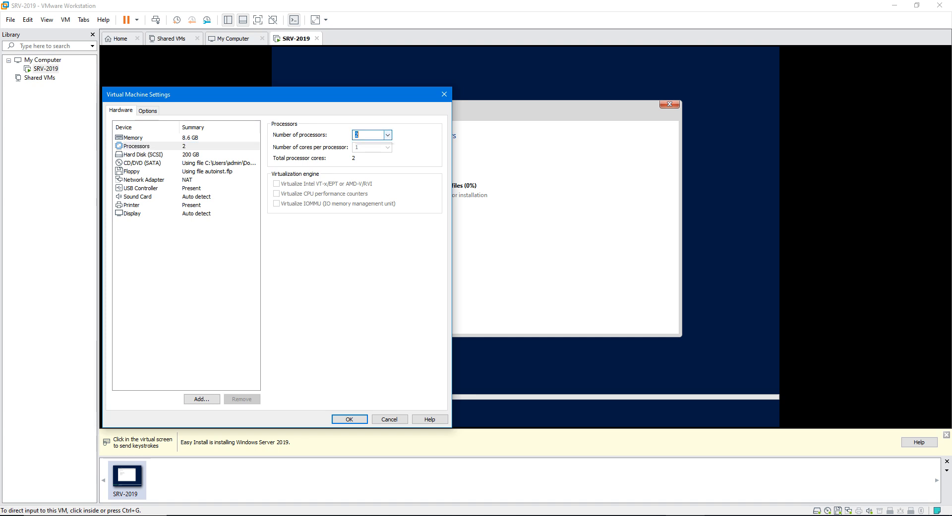
left_click(388, 135)
Review the memory, hard disk, CD/DVD and USB controller settings of SRV-2019, and cancel out of the virtual machine settings
left_click(134, 138)
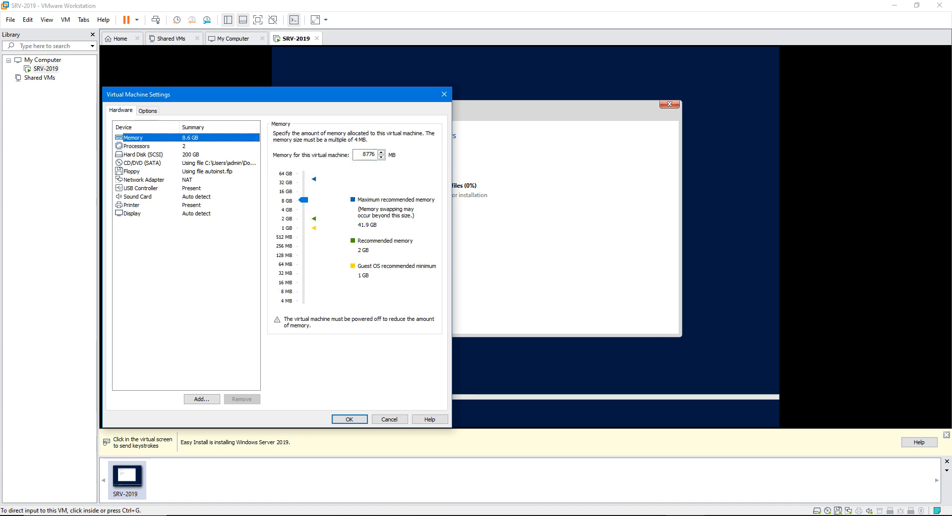
left_click(143, 155)
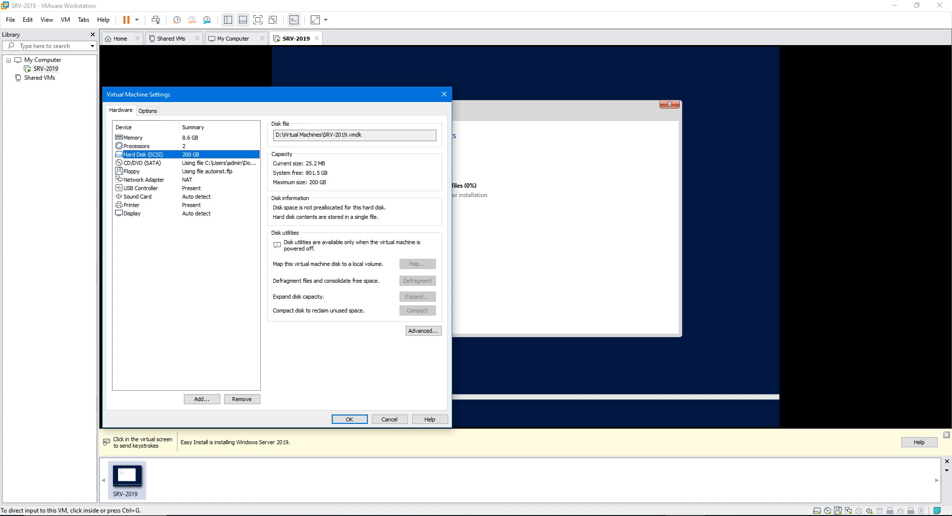
left_click(142, 163)
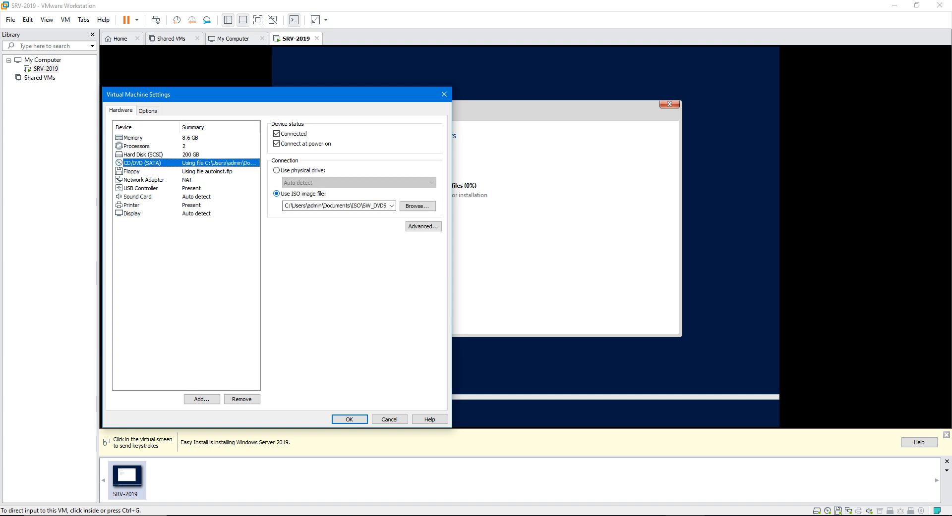
left_click(141, 189)
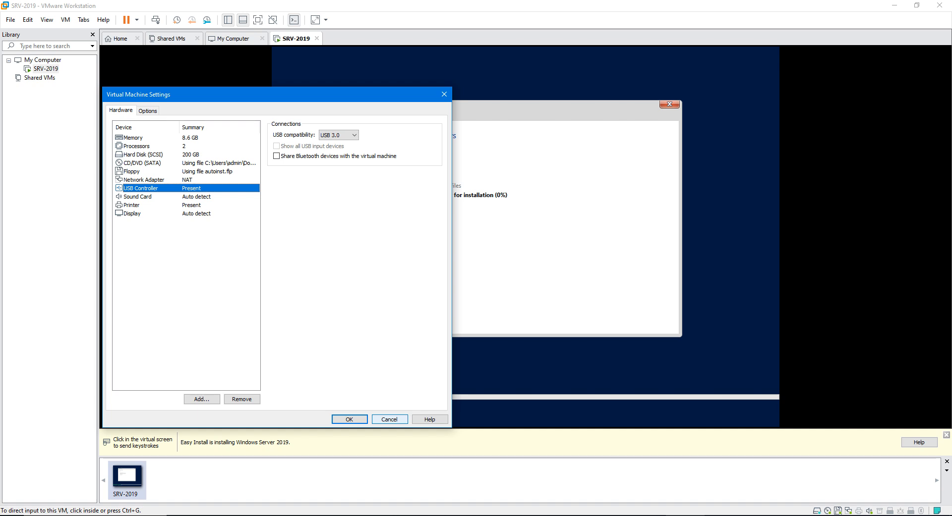
left_click(389, 419)
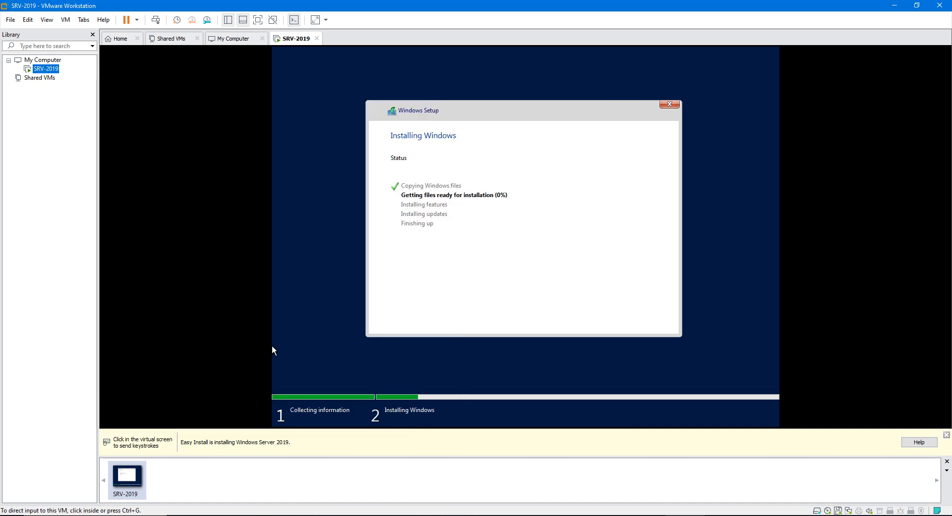
key("ctrl+alt")
left_click(798, 515)
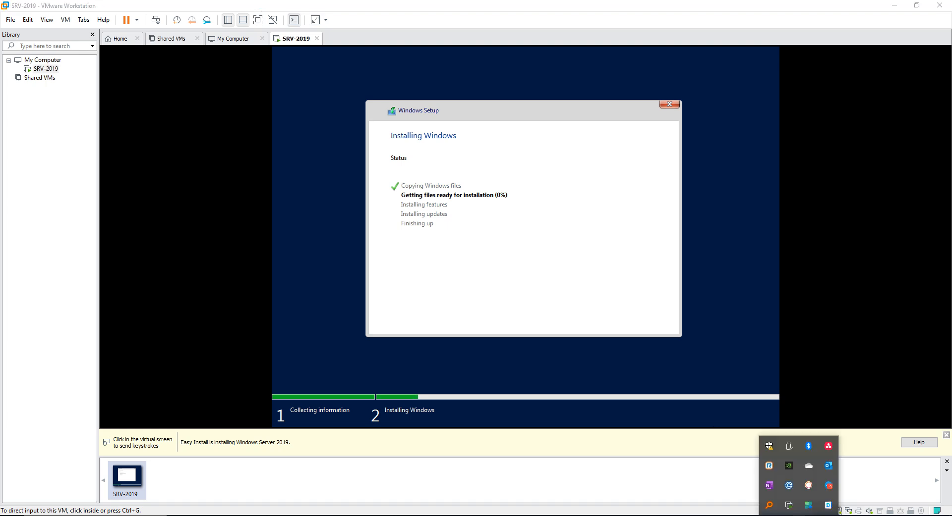
left_click(808, 506)
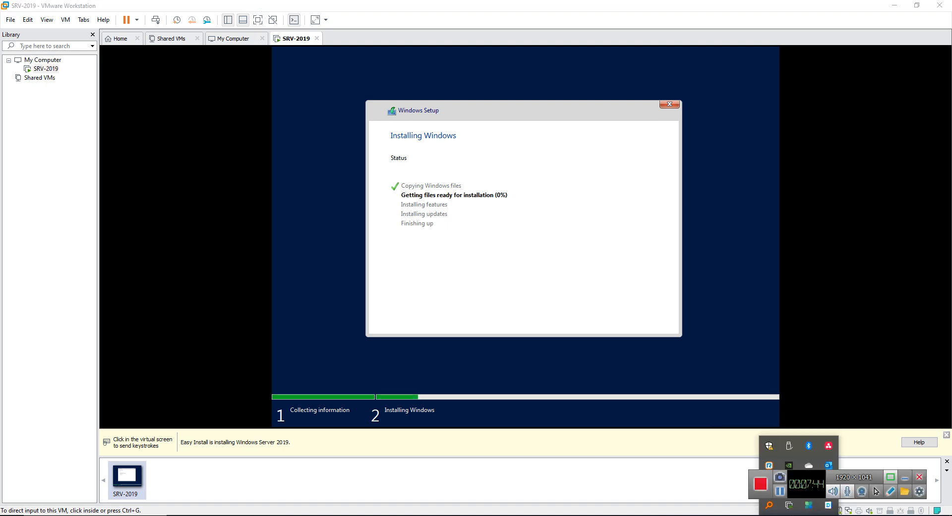